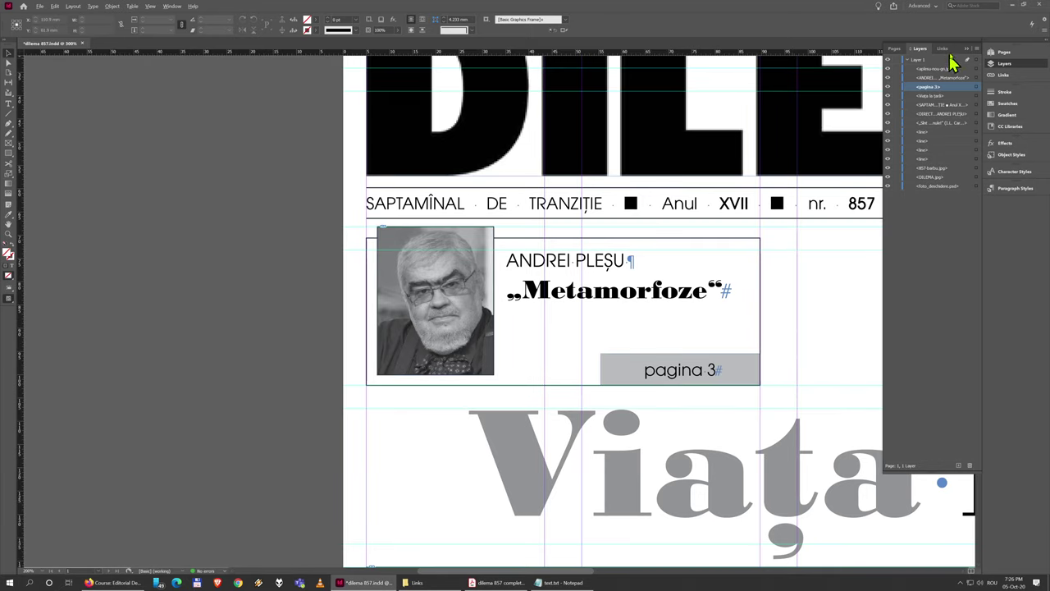
# Step: Collapse the layers list and bring the full masthead and the teaser box below it into view
pyautogui.click(968, 49)
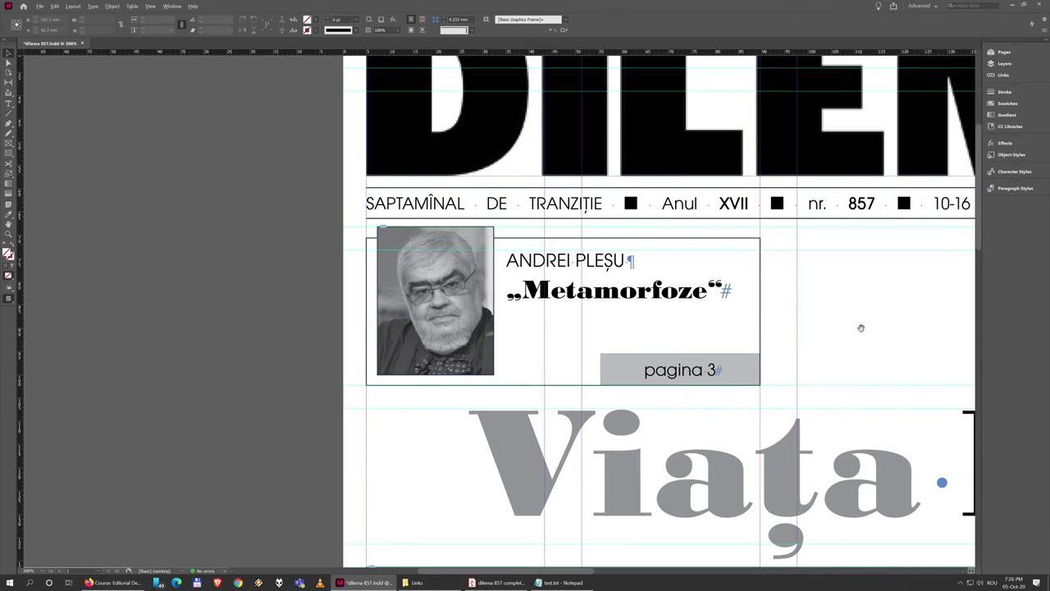
pyautogui.hscroll(8, 861, 325)
pyautogui.scroll(-2, 542, 296)
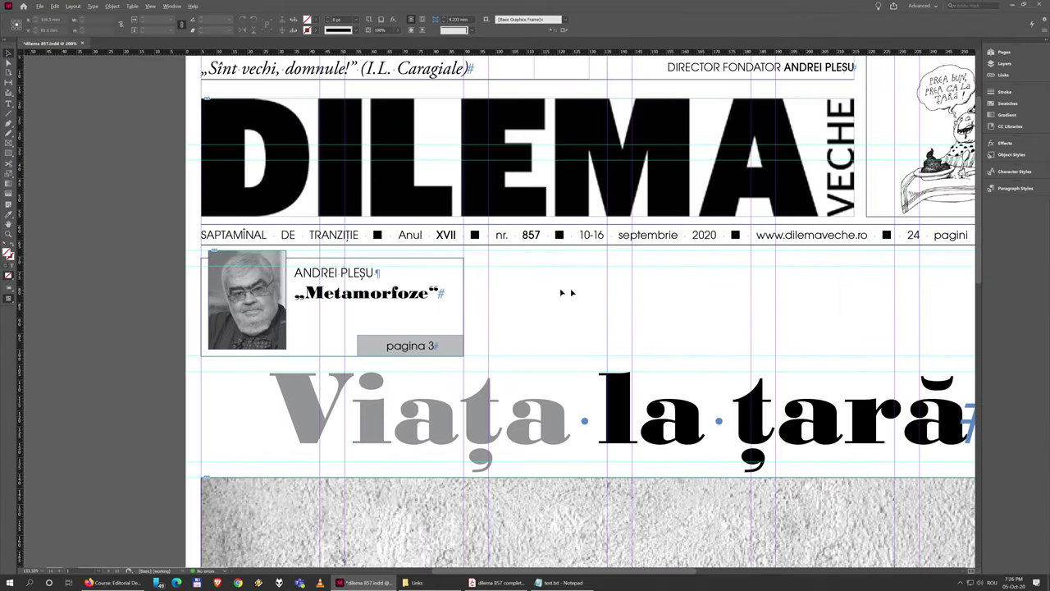
pyautogui.scroll(1, 563, 293)
pyautogui.hscroll(-2, 465, 320)
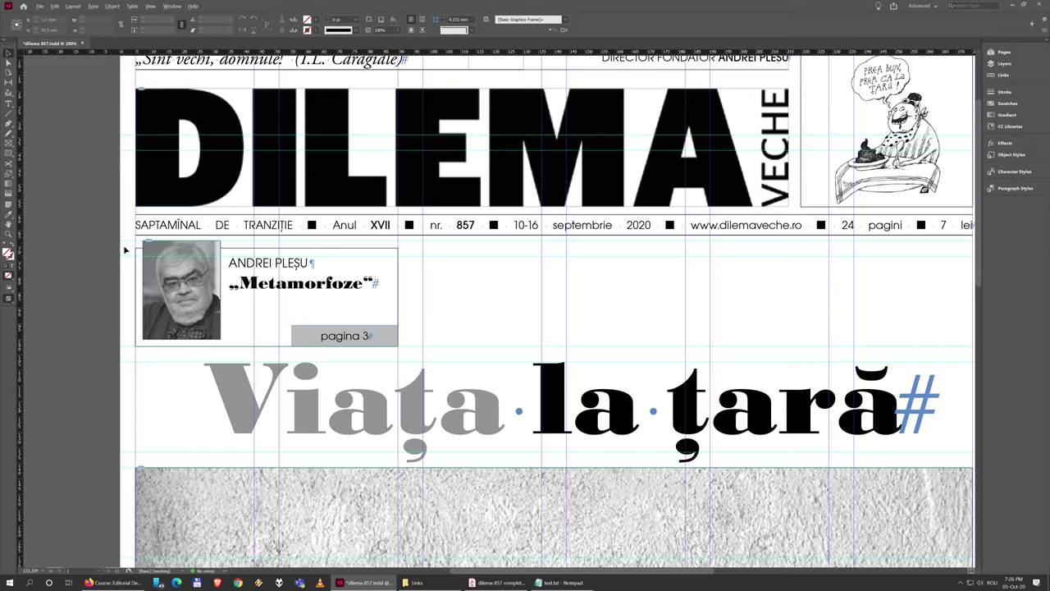
# Step: Select all frames of the teaser box together and try moving them into the empty area beside it
pyautogui.moveTo(124, 248); pyautogui.dragTo(364, 338)
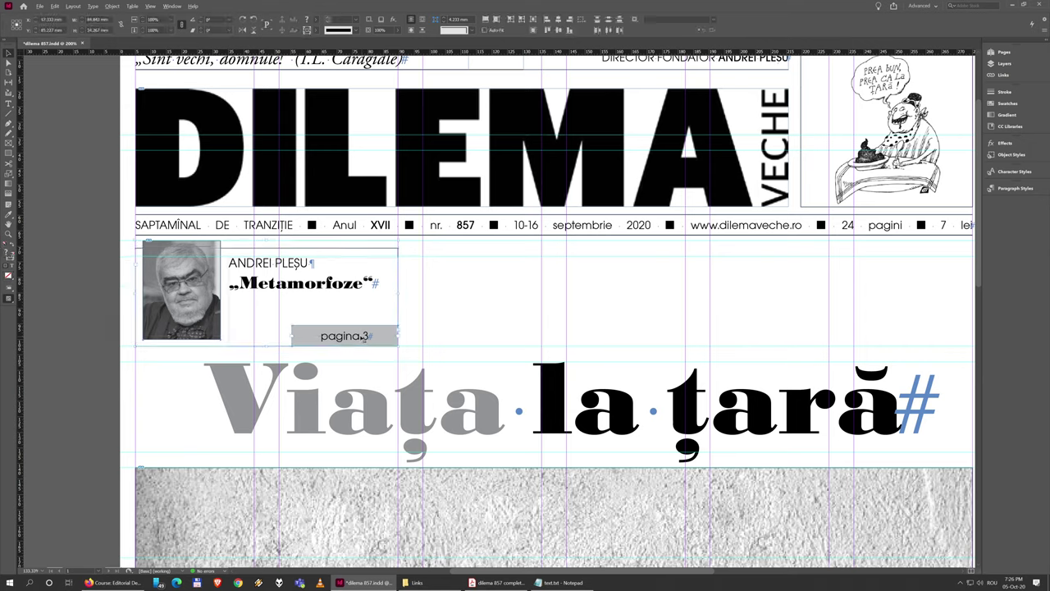
pyautogui.moveTo(200, 280); pyautogui.dragTo(480, 295)
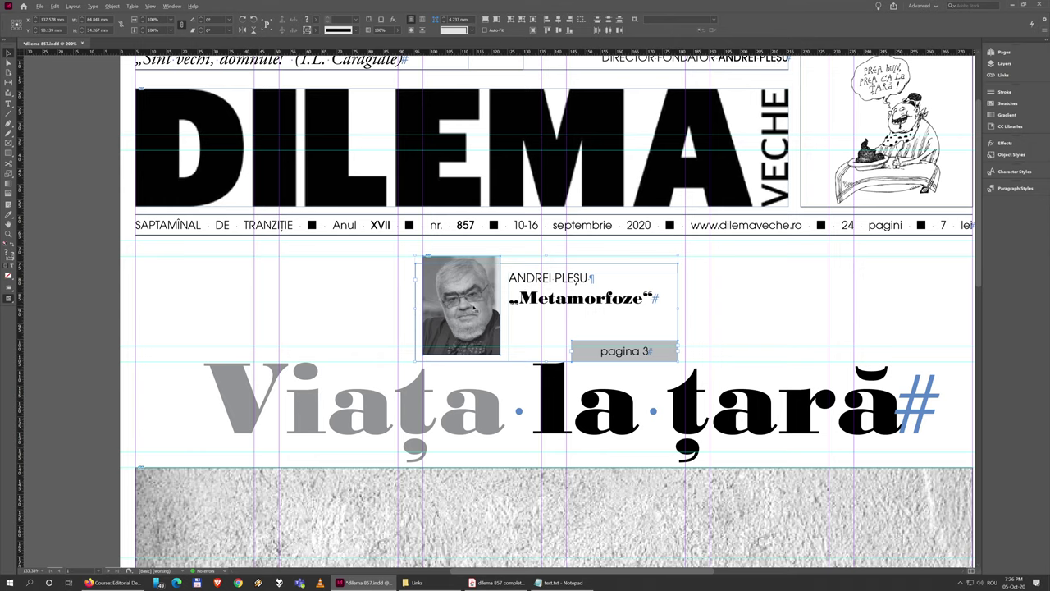
pyautogui.hotkey('ctrl', 'z')
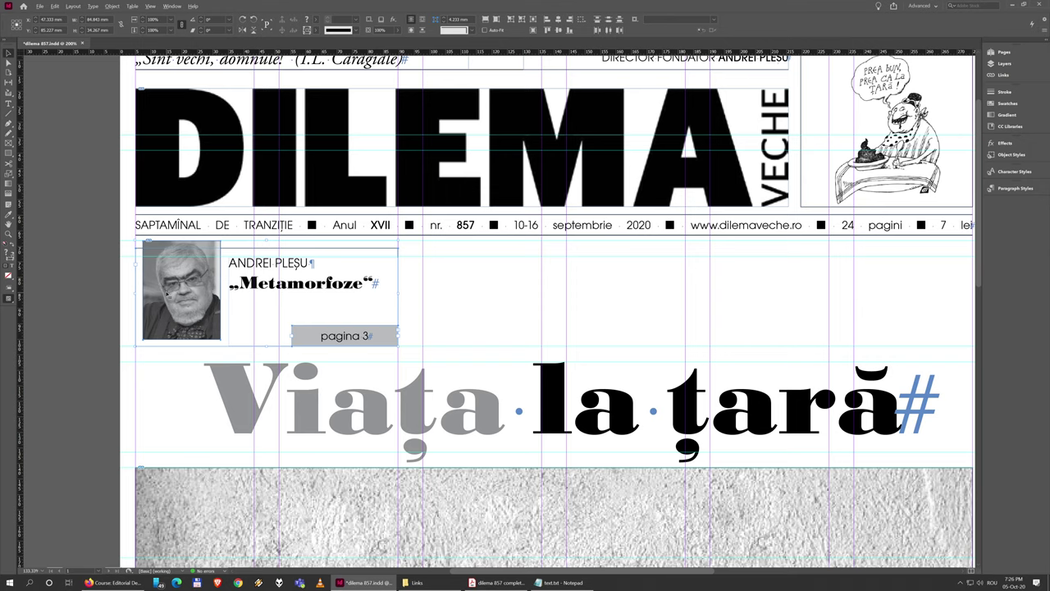
# Step: Group the selected teaser frames and try moving the group into the empty area beside it
pyautogui.rightClick(182, 279)
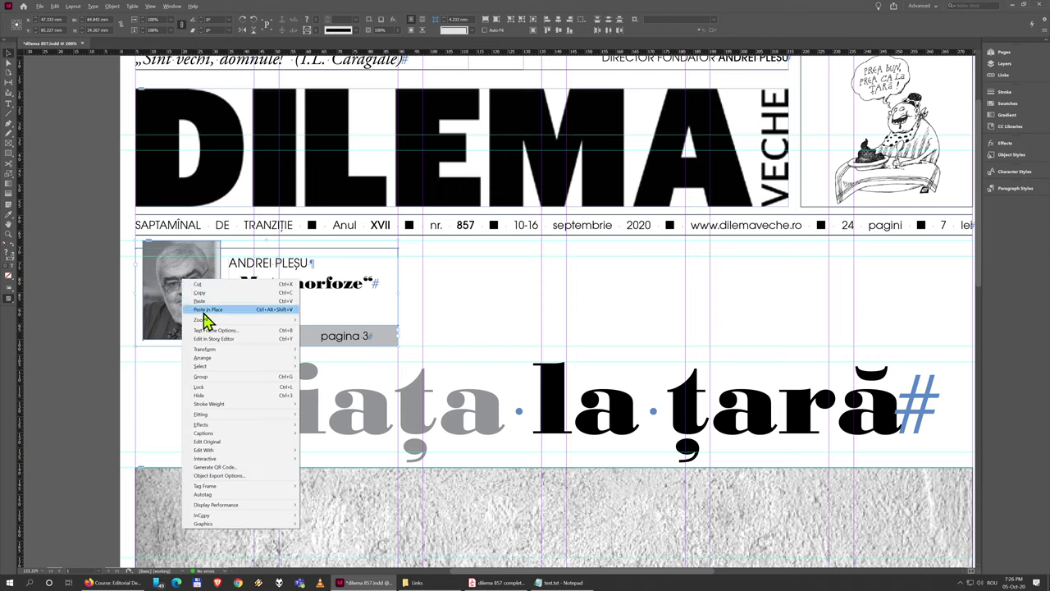
pyautogui.click(229, 378)
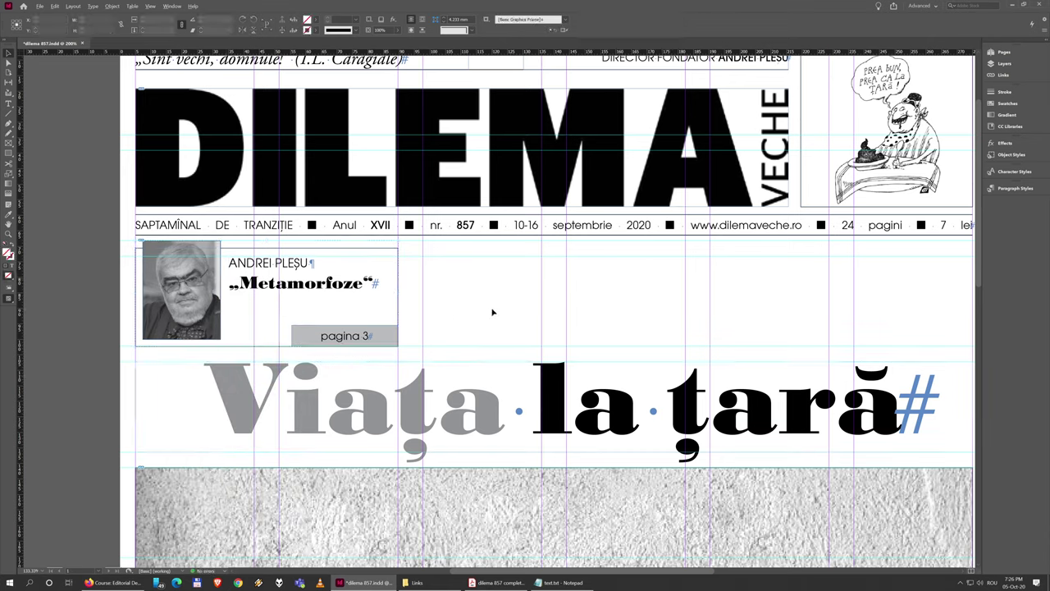
pyautogui.moveTo(353, 307); pyautogui.dragTo(548, 325)
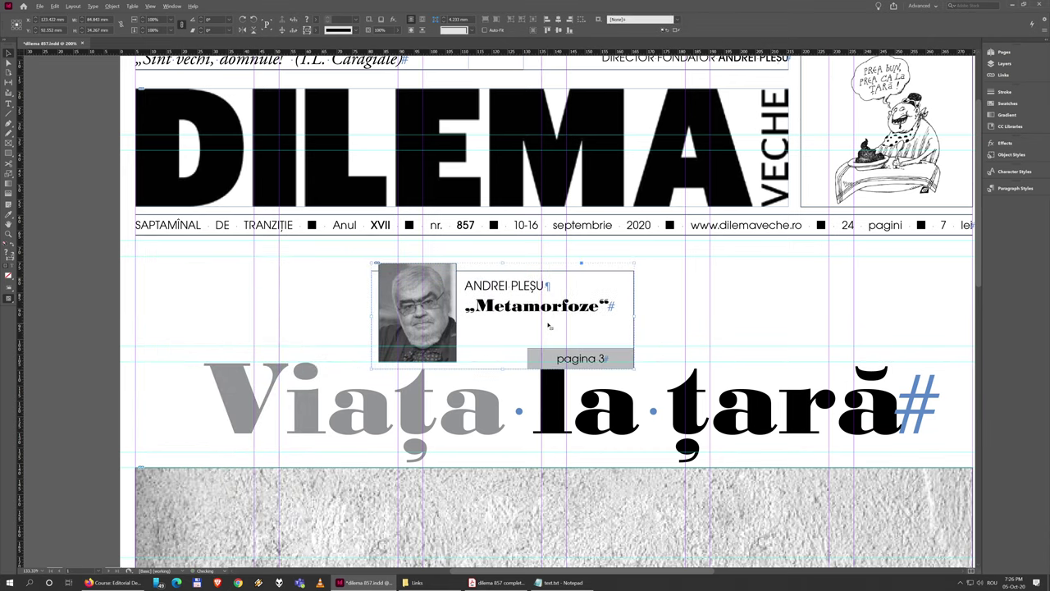
pyautogui.hotkey('ctrl', 'z')
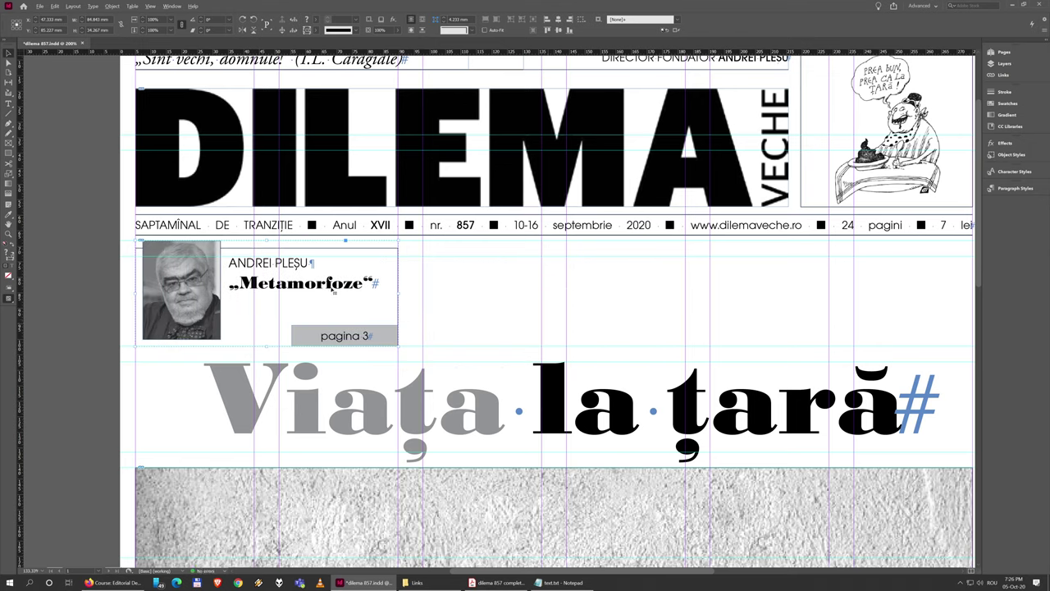
# Step: Ungroup the teaser frames and clear the selection
pyautogui.rightClick(333, 290)
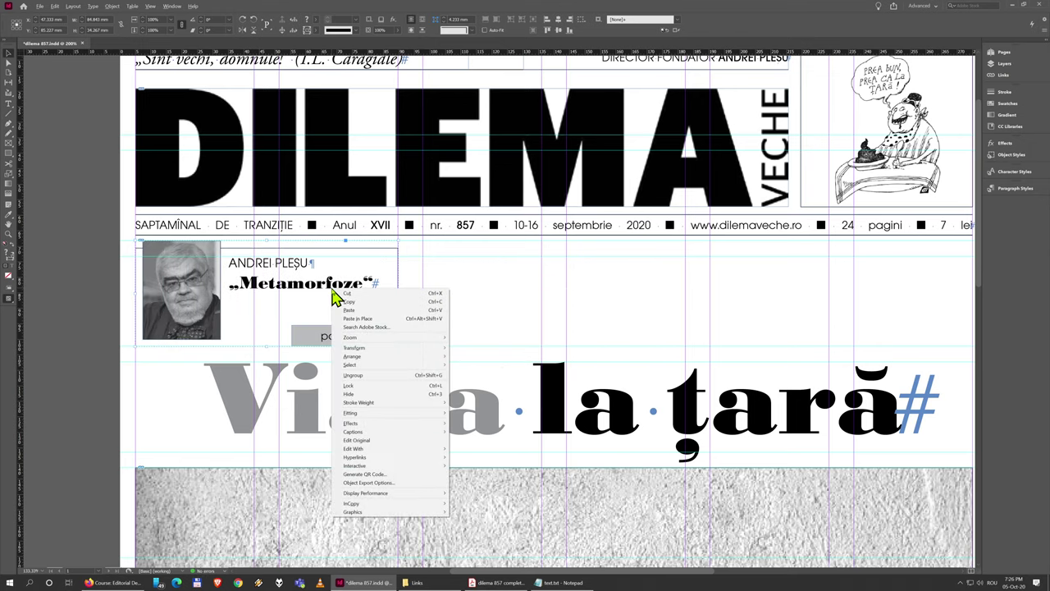
pyautogui.click(367, 376)
pyautogui.click(438, 299)
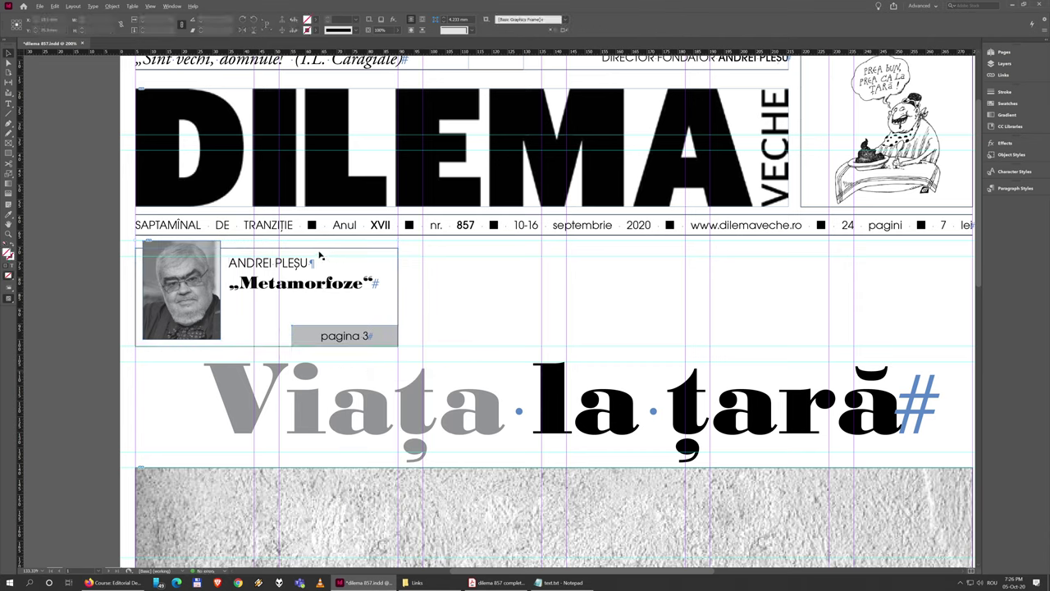
# Step: Select the teaser's photo together with its text frame and try moving the two
pyautogui.click(311, 283)
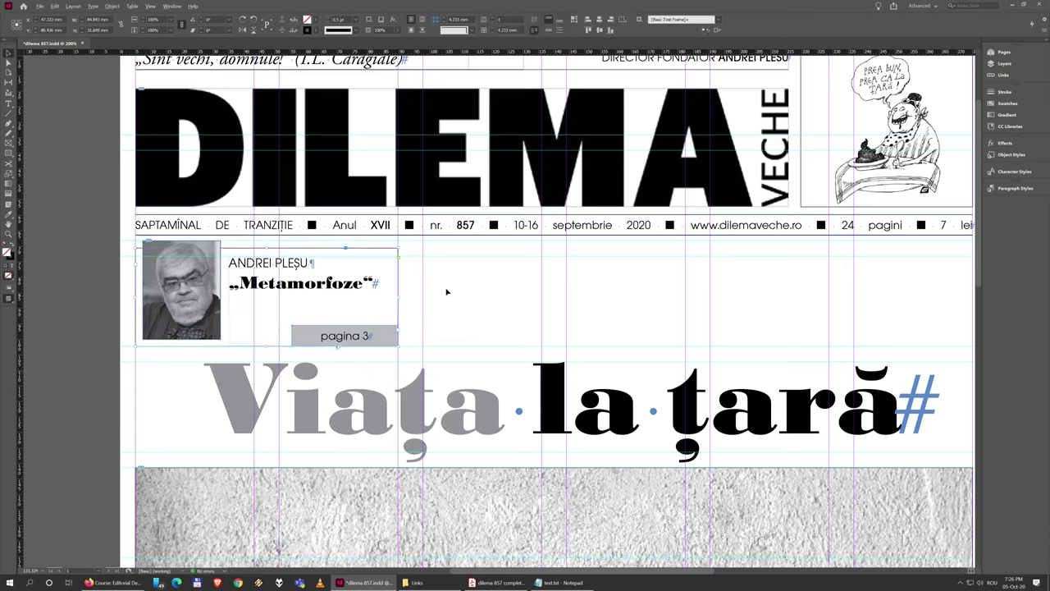
pyautogui.click(163, 248)
pyautogui.scroll(1, 164, 247)
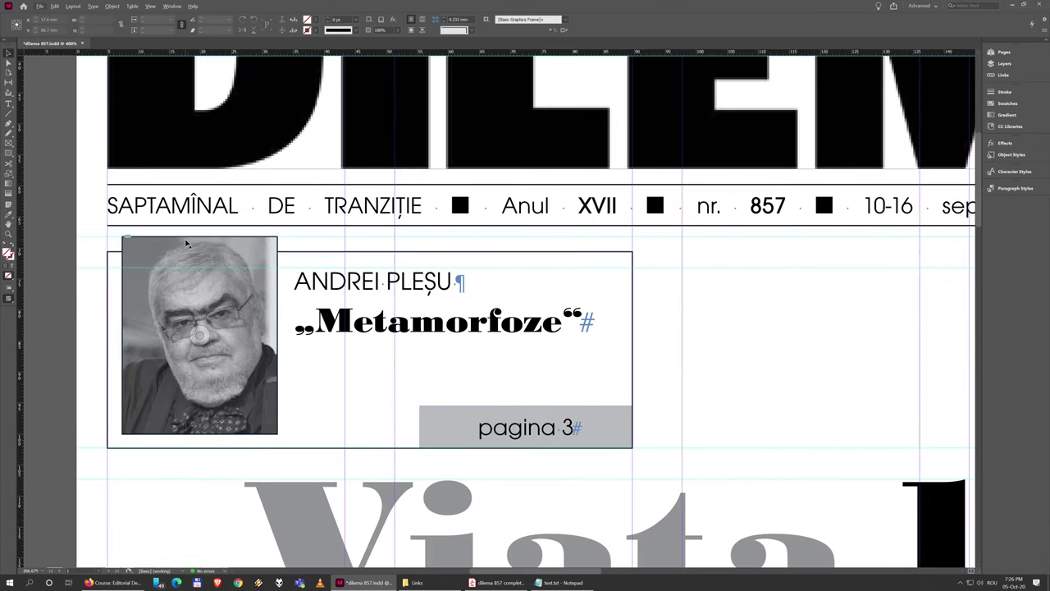
pyautogui.doubleClick(196, 242)
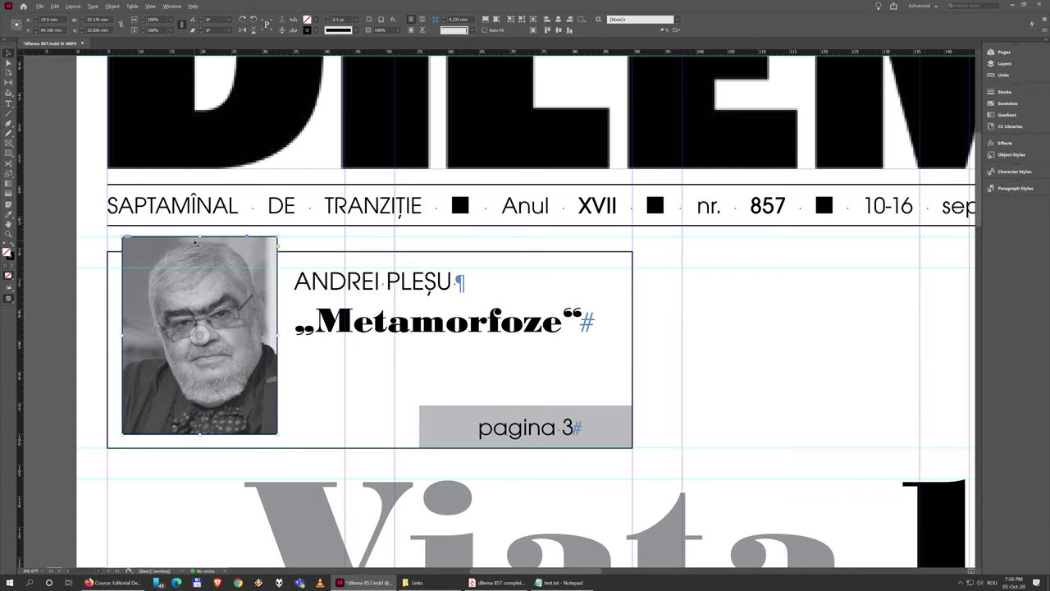
pyautogui.click(416, 281)
pyautogui.moveTo(418, 281); pyautogui.dragTo(558, 369)
pyautogui.hotkey('ctrl', 'z')
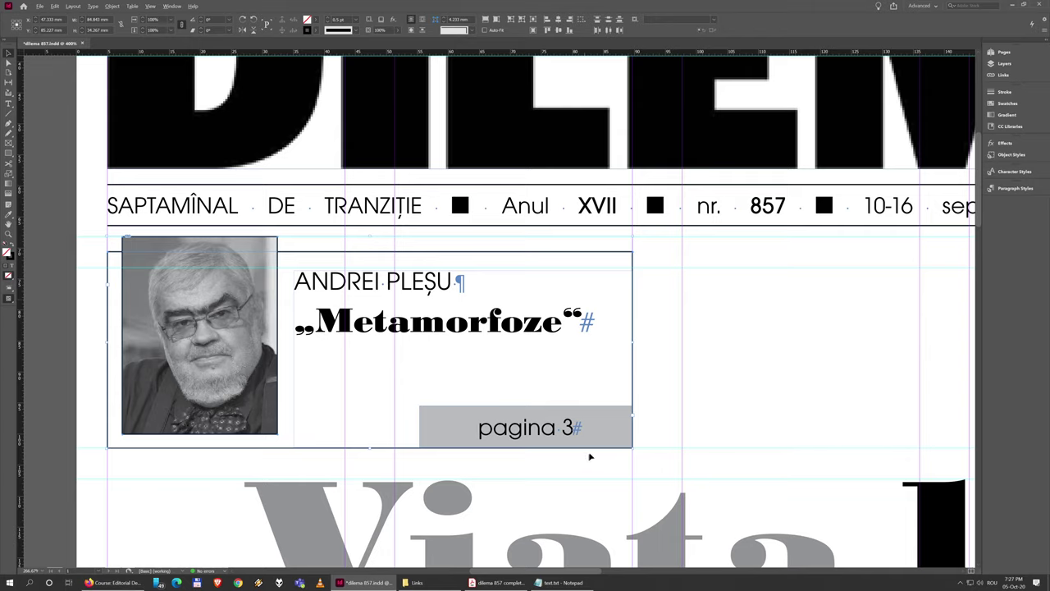
# Step: Try to select the grey "pagina 3" box that overlaps the teaser's text frame
pyautogui.click(610, 432)
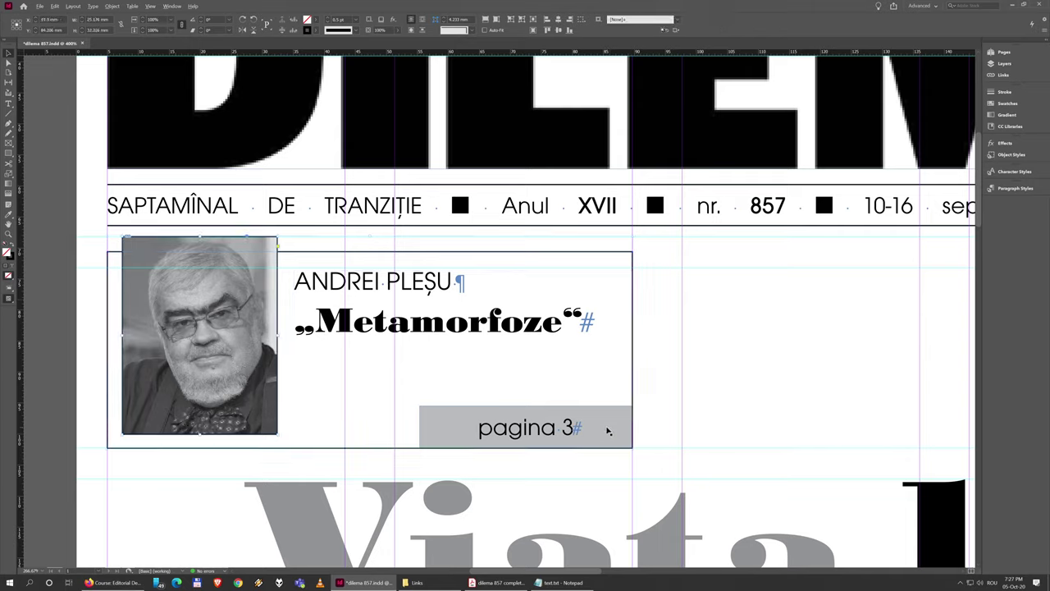
pyautogui.click(608, 430)
pyautogui.click(608, 430)
pyautogui.click(605, 429)
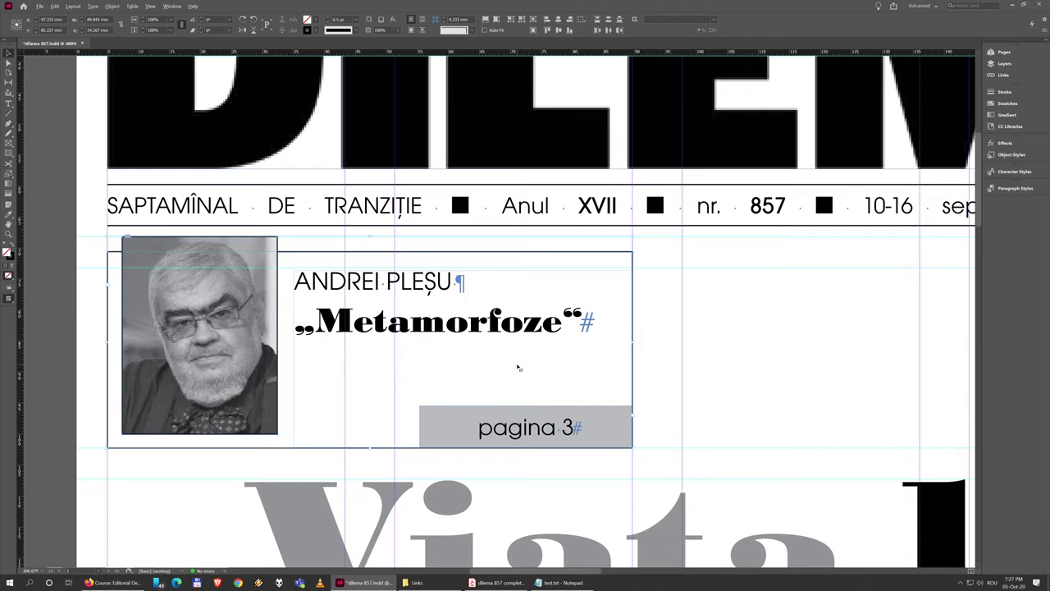
pyautogui.click(644, 395)
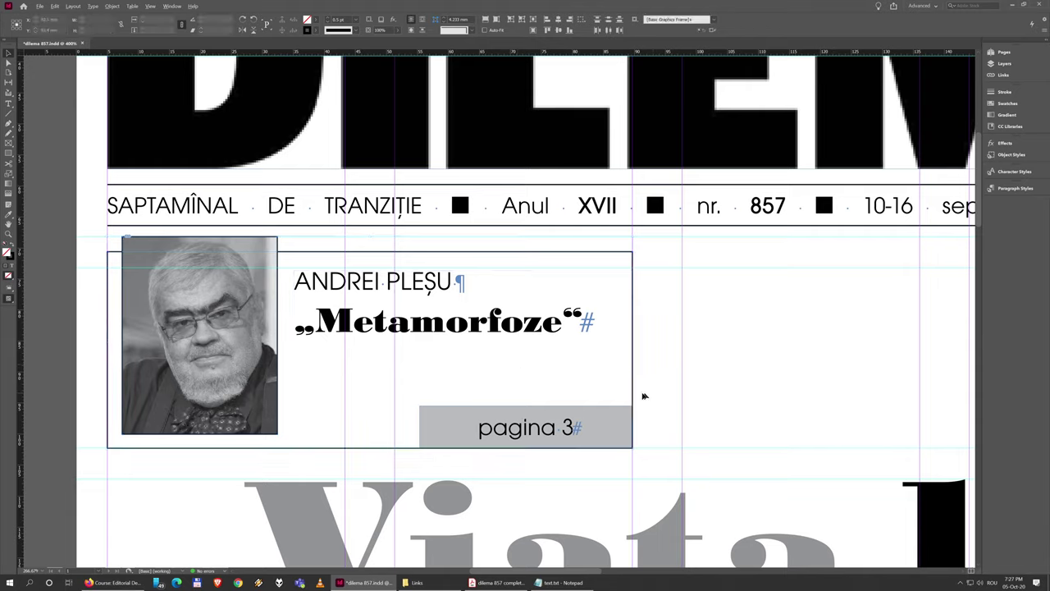
pyautogui.click(611, 425)
pyautogui.click(610, 425)
pyautogui.click(679, 418)
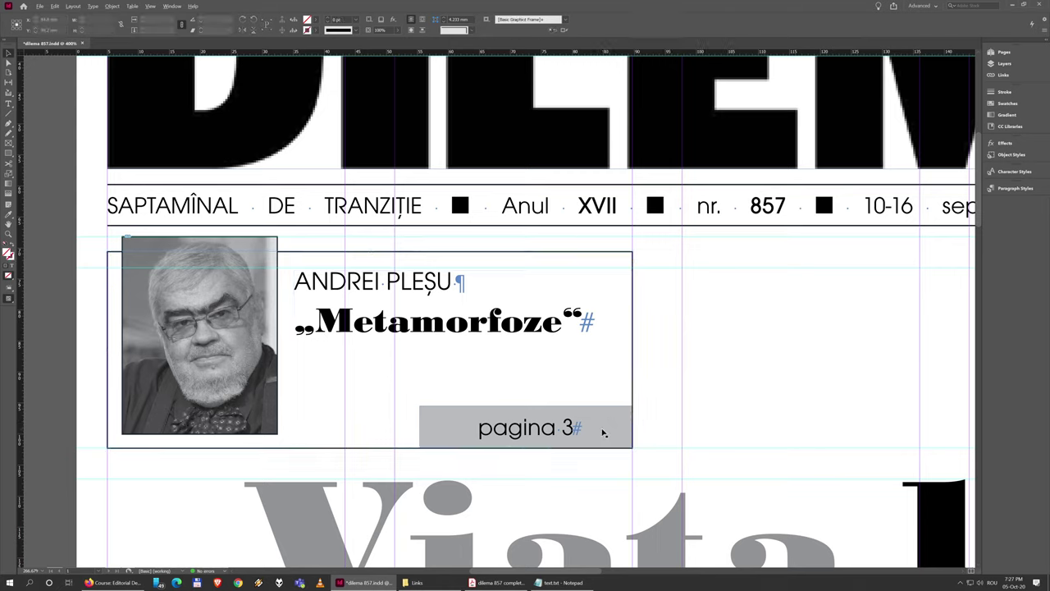
pyautogui.click(606, 428)
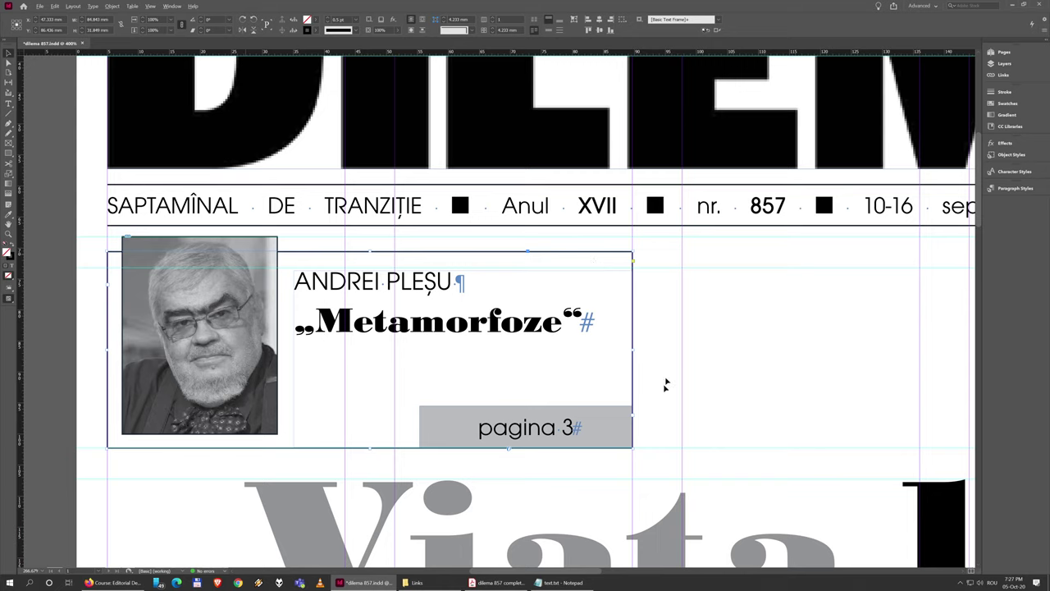
# Step: Select the grey "pagina 3" box, the "Metamorfoze" text frame and the portrait photo together, and copy them
pyautogui.click(607, 426)
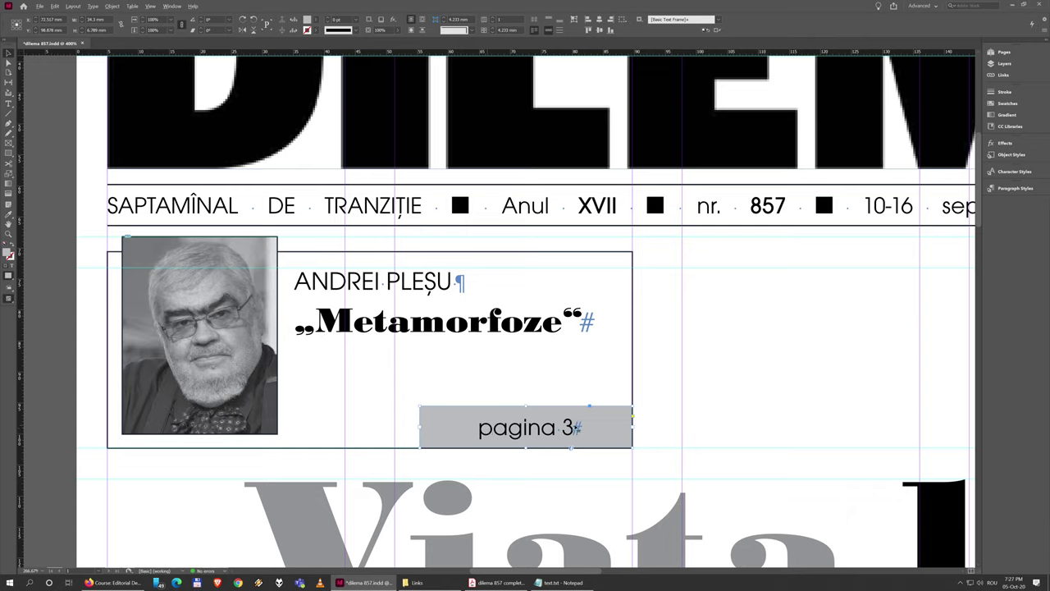
pyautogui.click(515, 325)
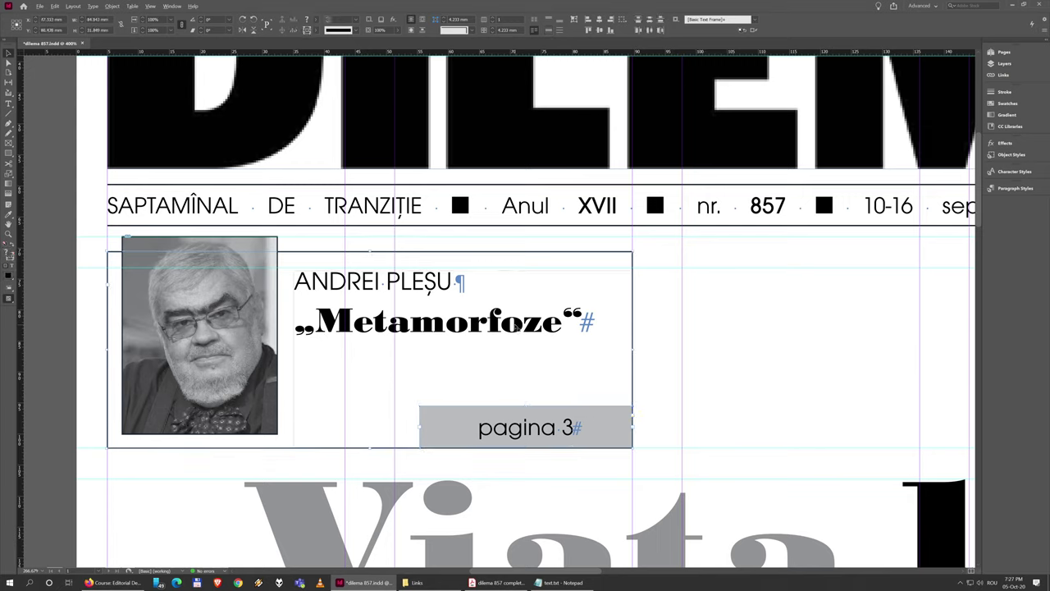
pyautogui.click(234, 248)
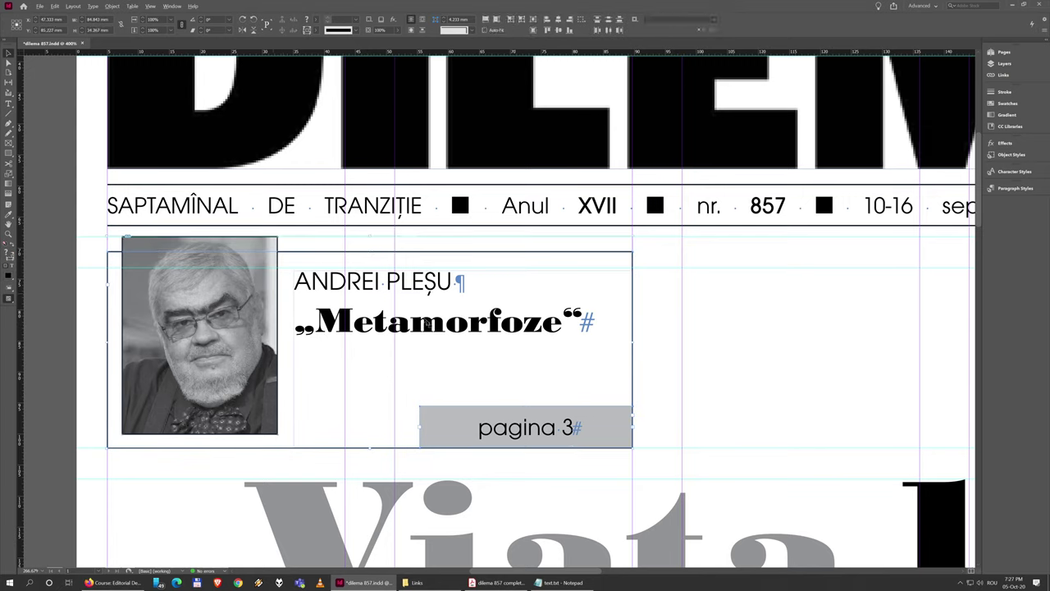
pyautogui.rightClick(352, 323)
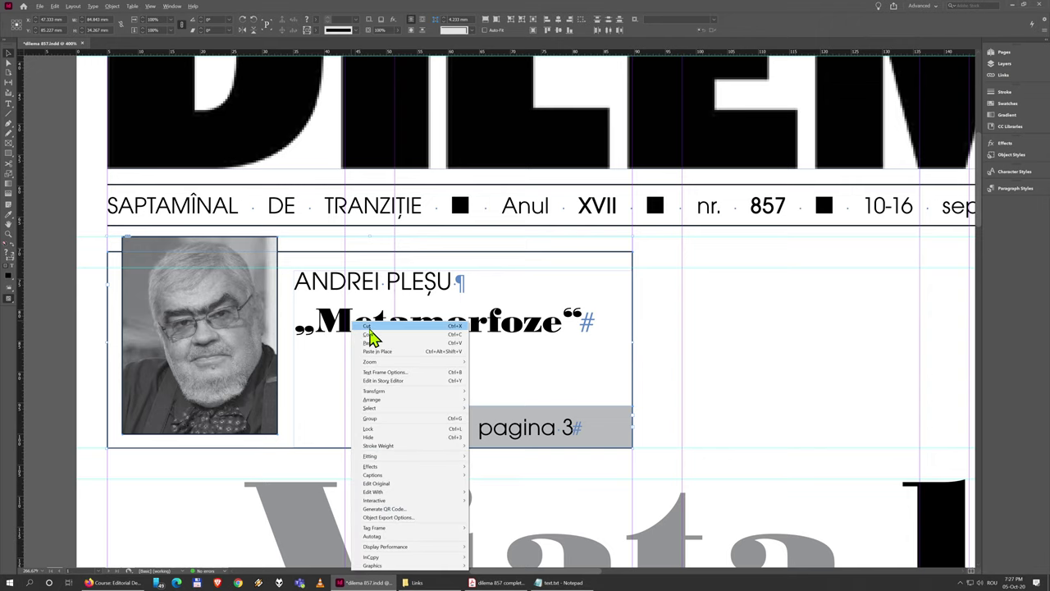
pyautogui.click(373, 338)
# Step: Paste the copied teaser and place it in the empty columns beside the original, below the issue line
pyautogui.moveTo(682, 330); pyautogui.dragTo(219, 324)
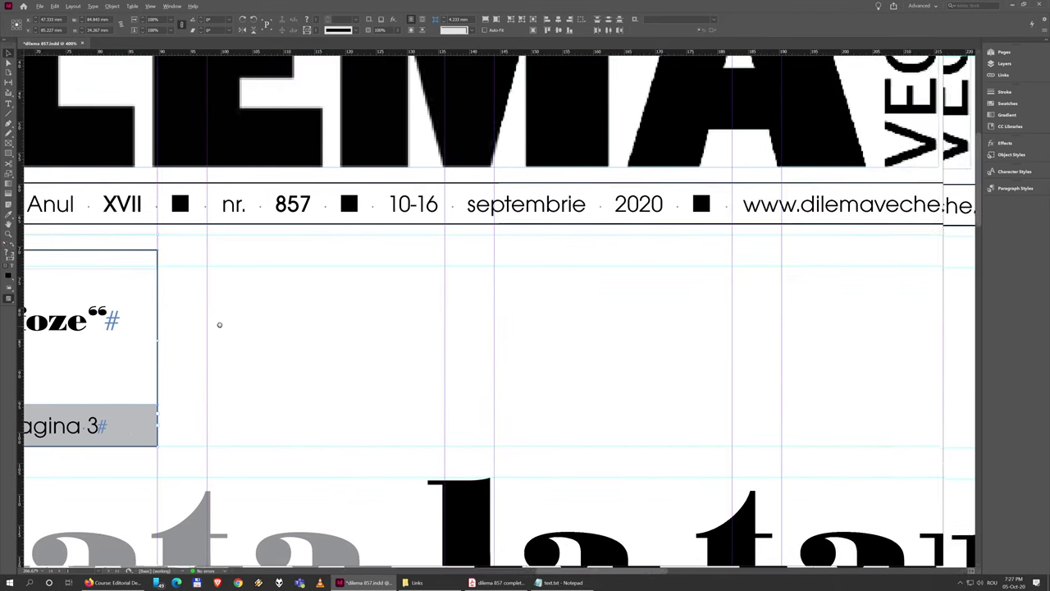
pyautogui.rightClick(403, 335)
pyautogui.click(431, 361)
pyautogui.moveTo(348, 356); pyautogui.dragTo(316, 381)
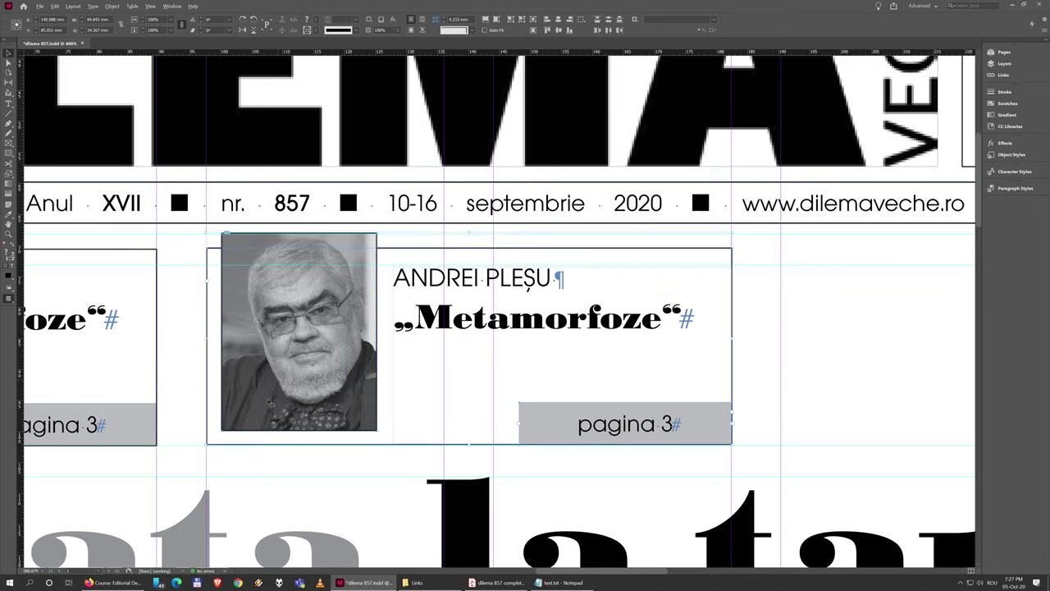
# Step: Snap the pasted teaser's lower-left frame corner exactly onto the intersection of the column edge and the horizontal guide
pyautogui.scroll(4, 202, 444)
pyautogui.moveTo(277, 433); pyautogui.dragTo(272, 447)
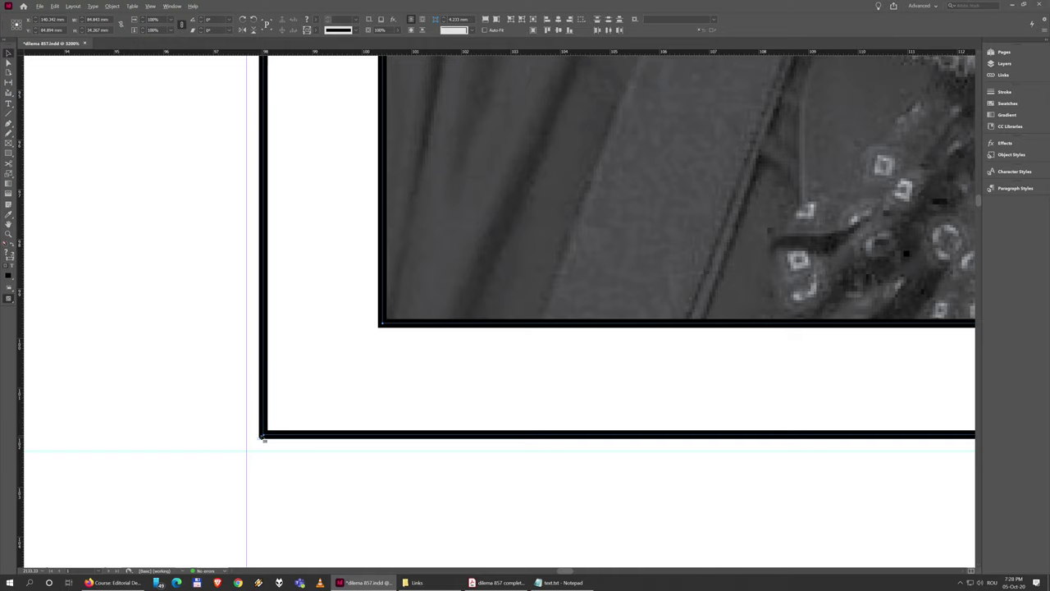
pyautogui.moveTo(300, 412); pyautogui.dragTo(282, 429)
pyautogui.click(281, 429)
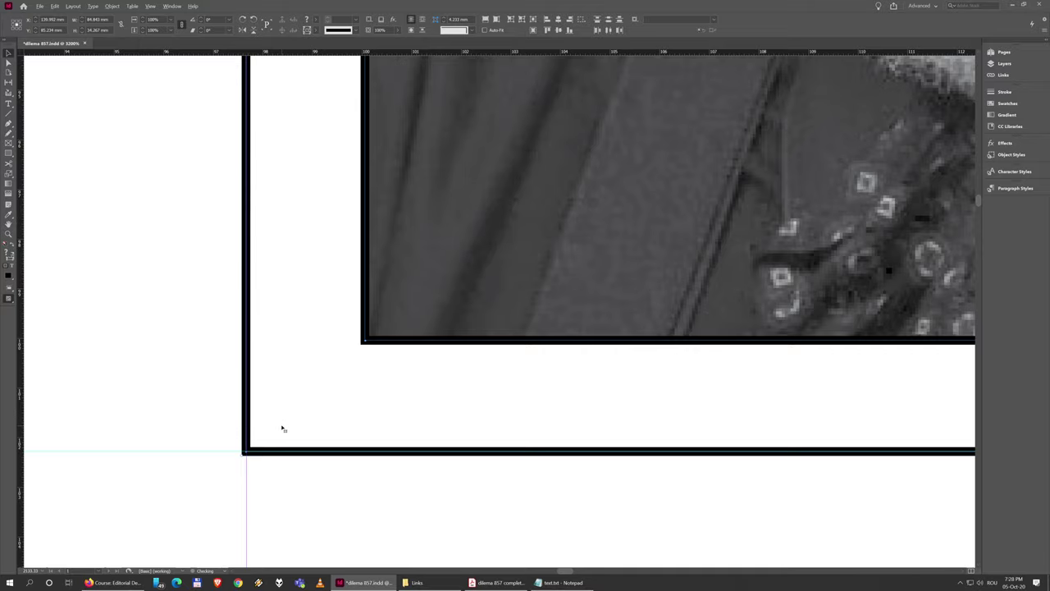
# Step: Inspect the pasted teaser's lower-right and upper-right corners for alignment with the column edge and guides
pyautogui.hscroll(10, 419, 421)
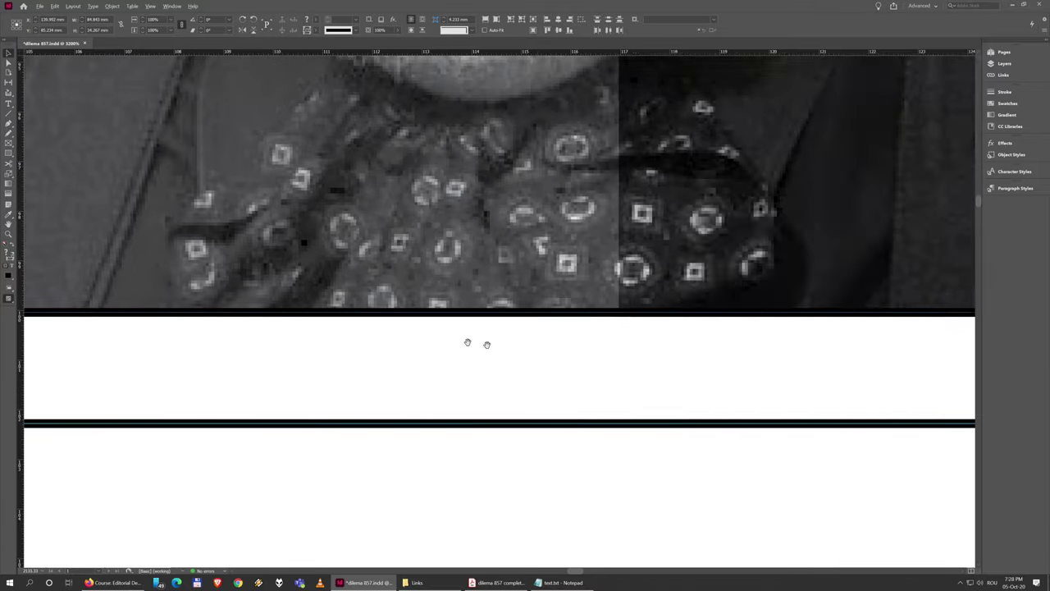
pyautogui.hscroll(15, 690, 368)
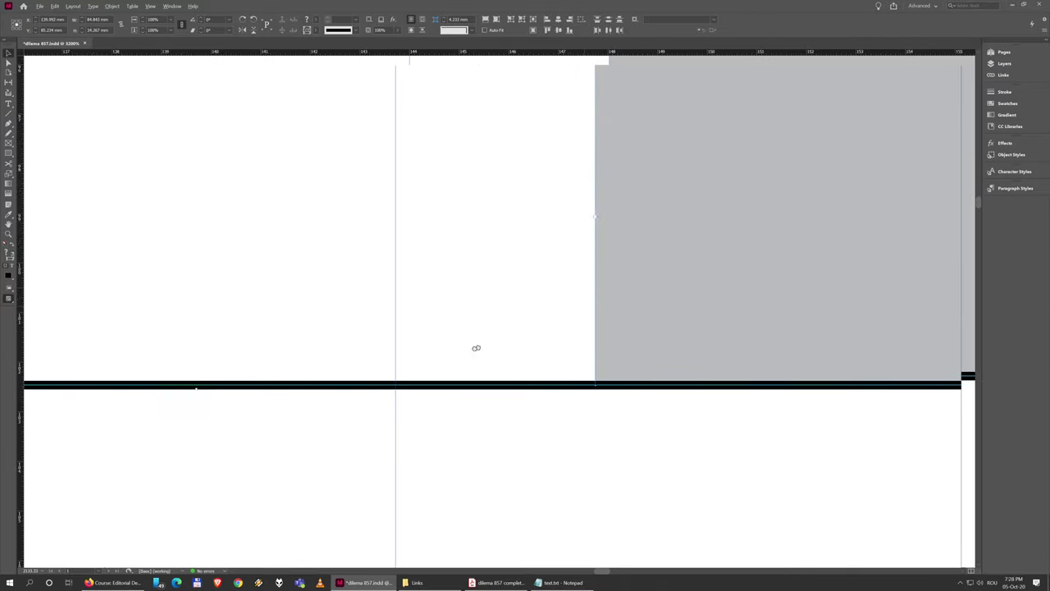
pyautogui.hscroll(15, 597, 331)
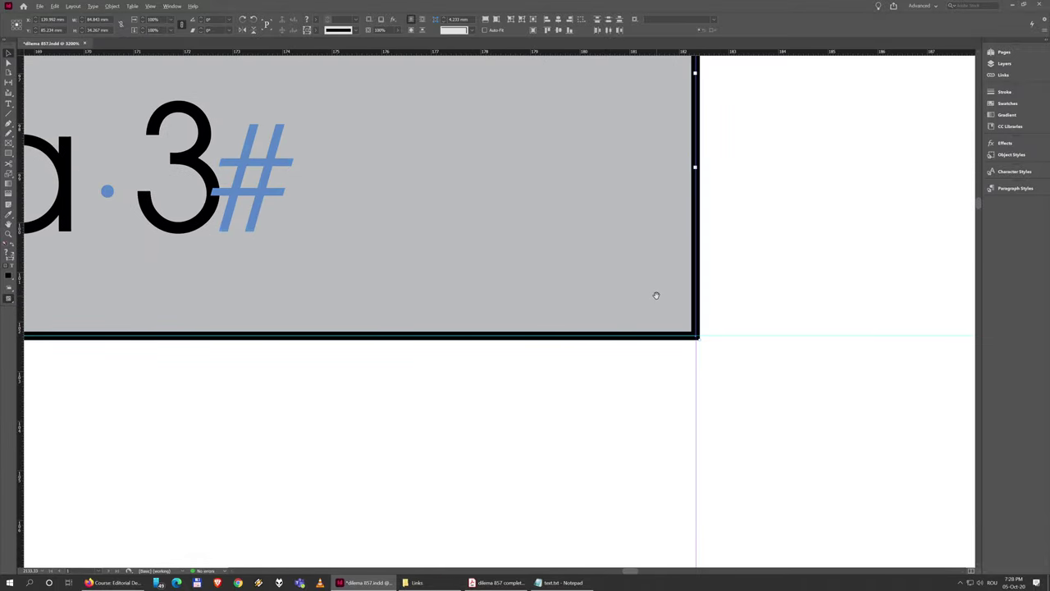
pyautogui.scroll(-2, 529, 219)
pyautogui.scroll(8, 490, 241)
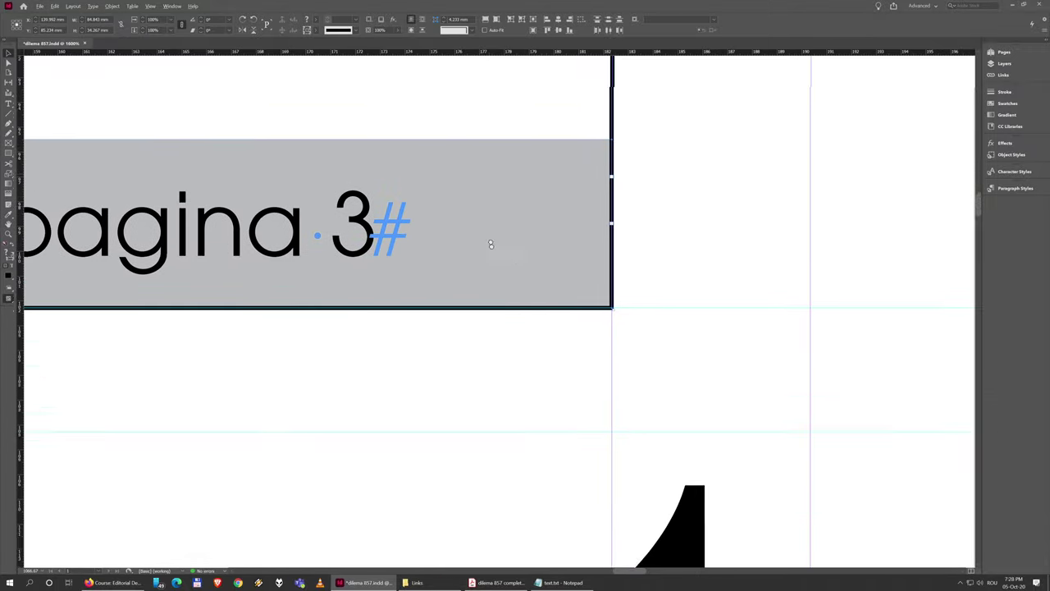
pyautogui.scroll(5, 644, 456)
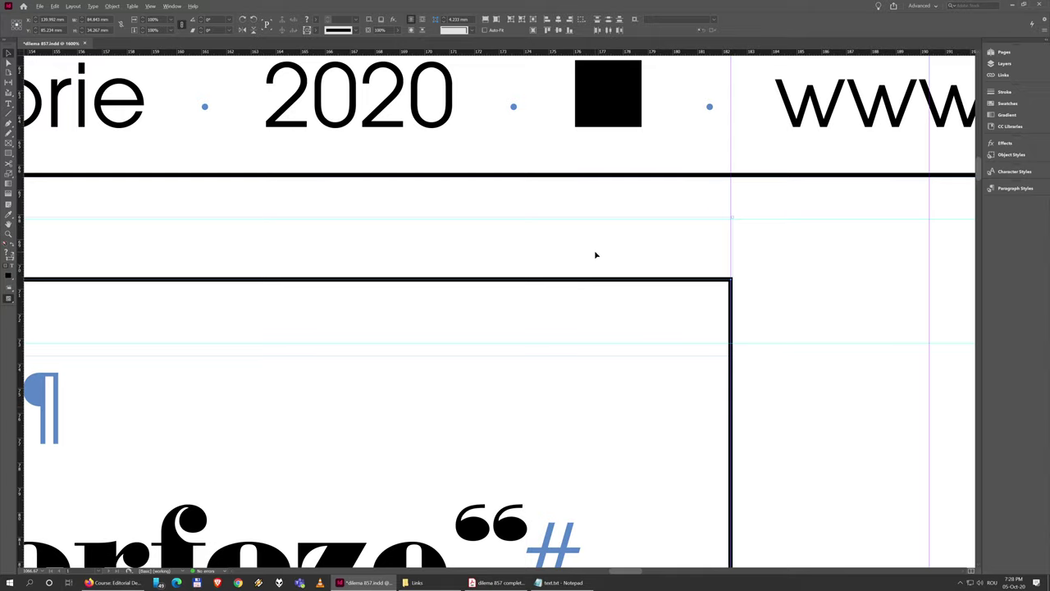
pyautogui.hscroll(-8, 419, 274)
pyautogui.hscroll(-6, 263, 281)
pyautogui.scroll(-8, 369, 345)
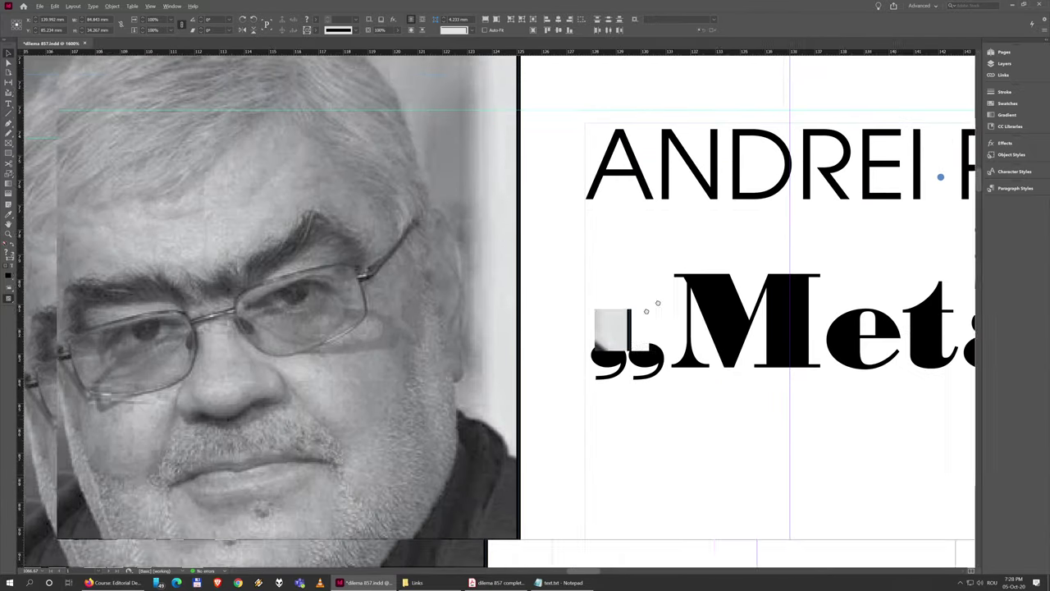
# Step: Select the pasted teaser's outer frame at its lower-left corner and open its stroke settings
pyautogui.scroll(1, 433, 369)
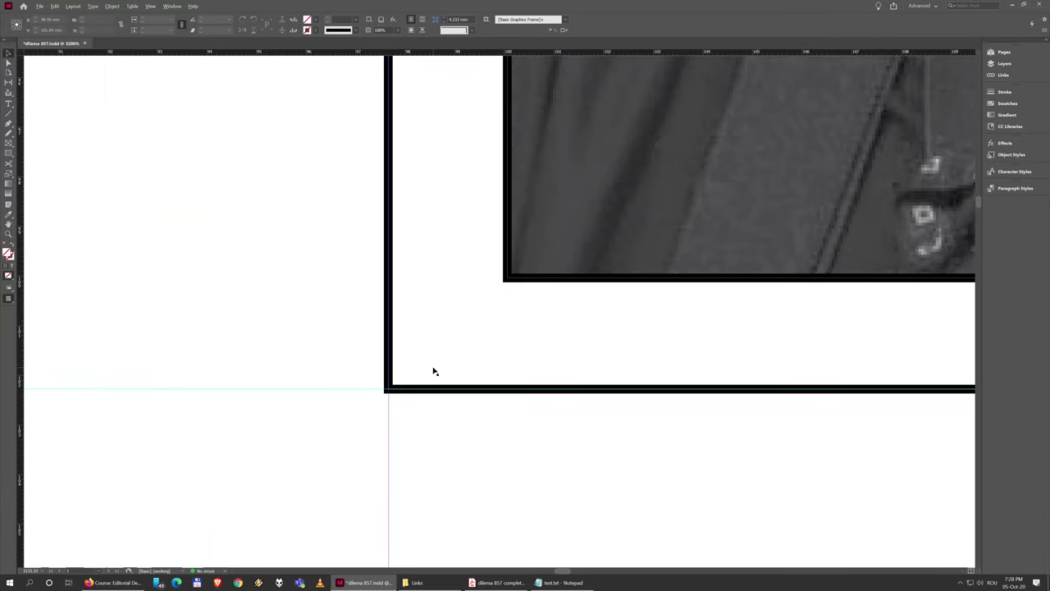
pyautogui.click(391, 390)
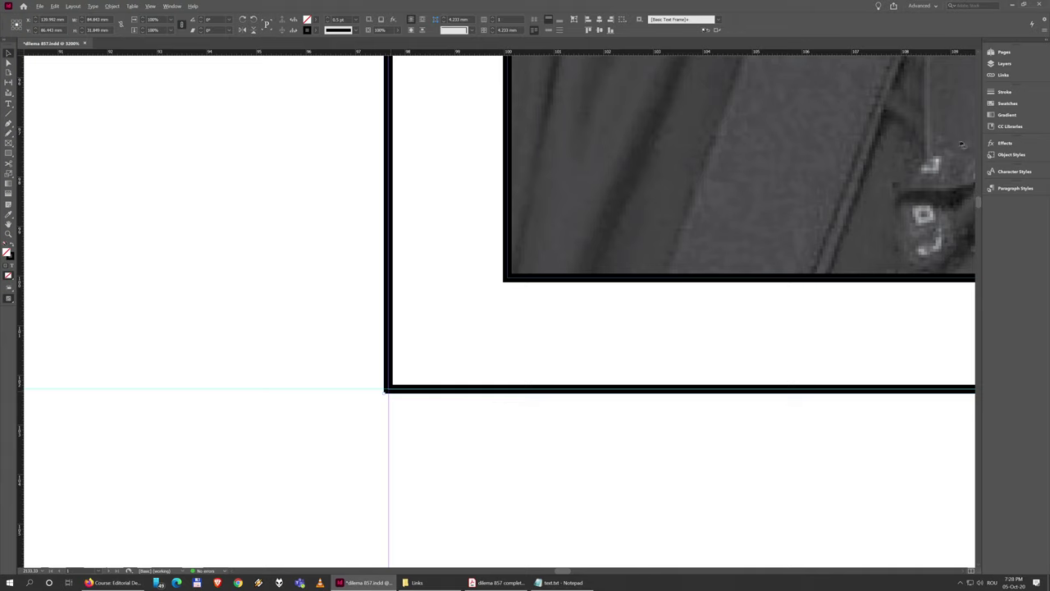
pyautogui.click(1003, 91)
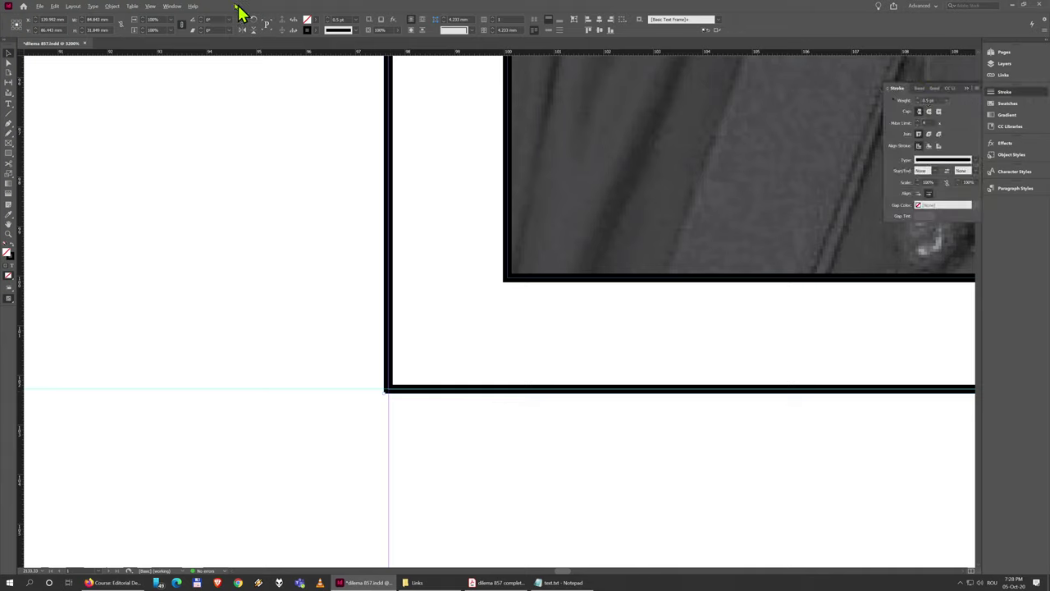
pyautogui.click(179, 7)
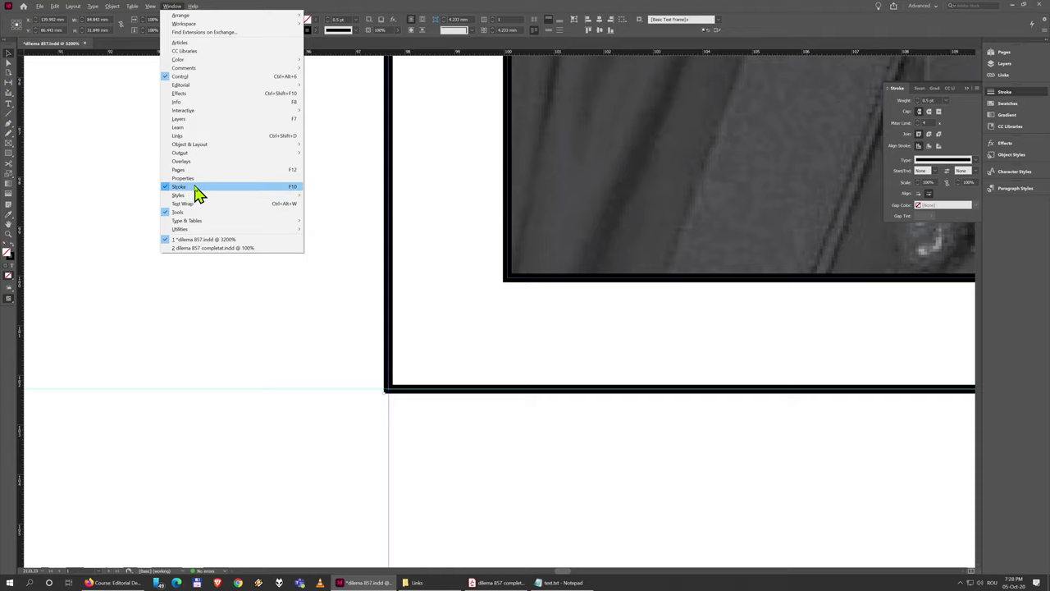
pyautogui.click(905, 156)
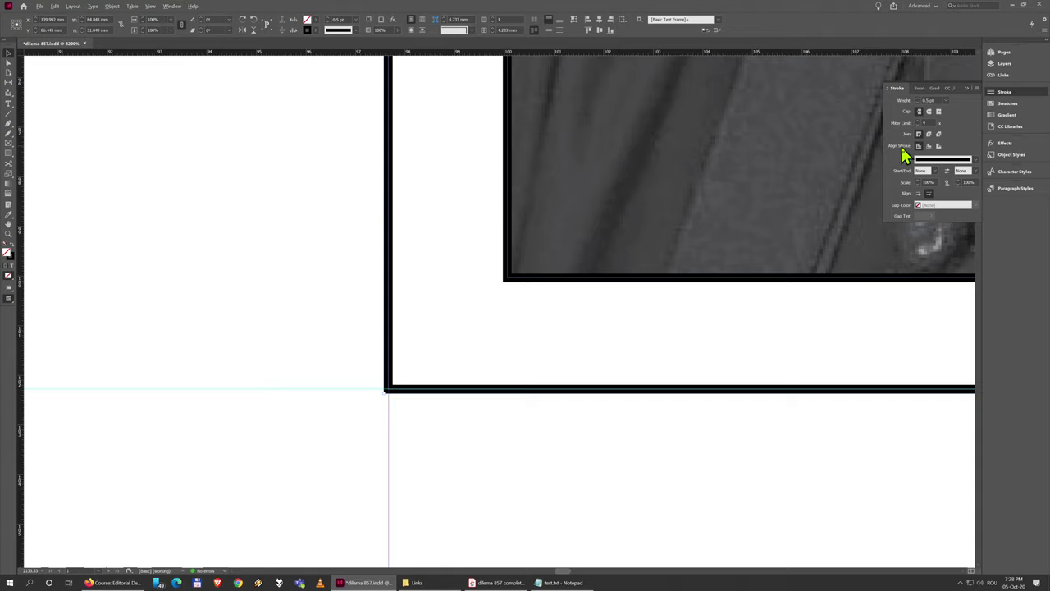
pyautogui.moveTo(506, 337); pyautogui.dragTo(827, 208)
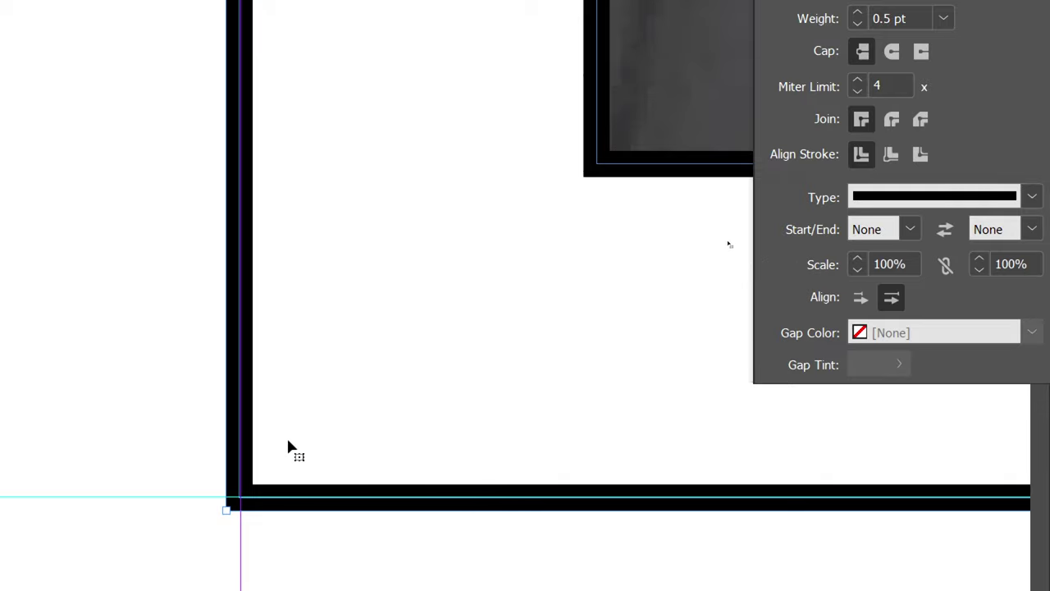
# Step: Compare the inside, outside and center stroke alignments on the teaser frame, and set it to Align Stroke to Inside
pyautogui.click(893, 156)
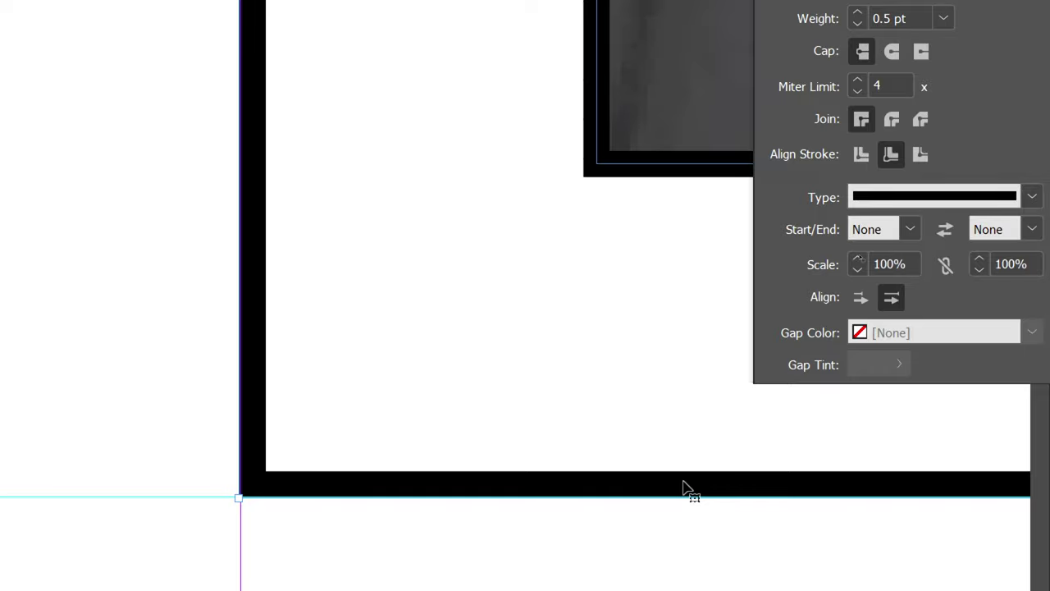
pyautogui.click(922, 156)
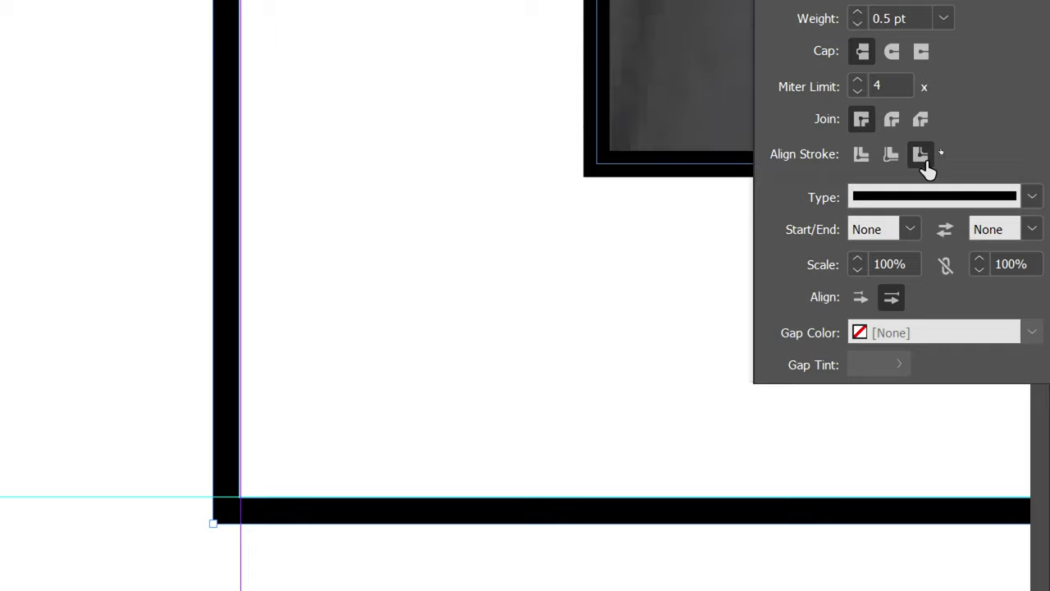
pyautogui.click(861, 156)
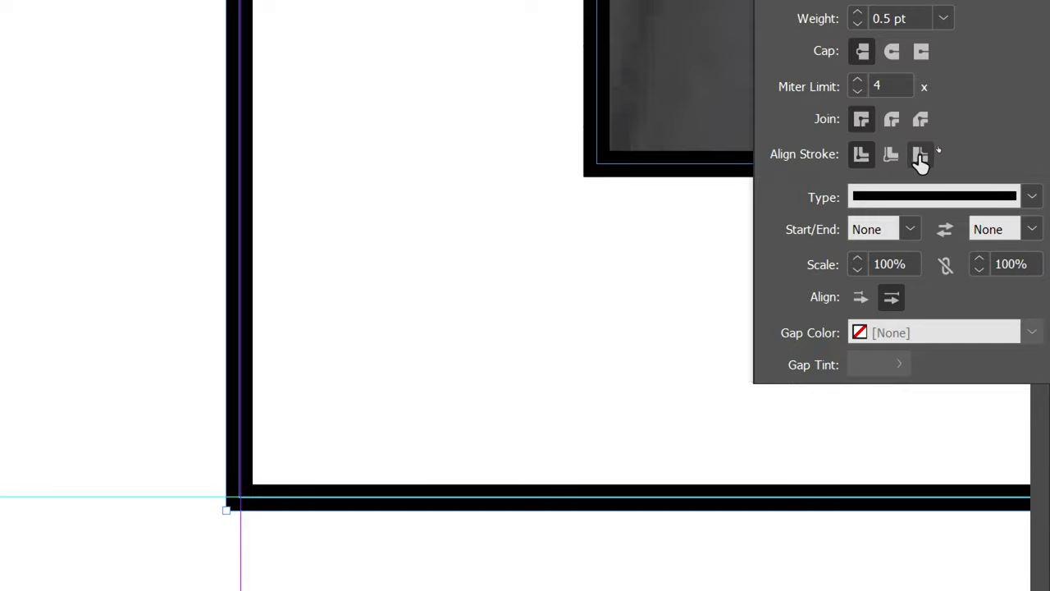
pyautogui.click(890, 157)
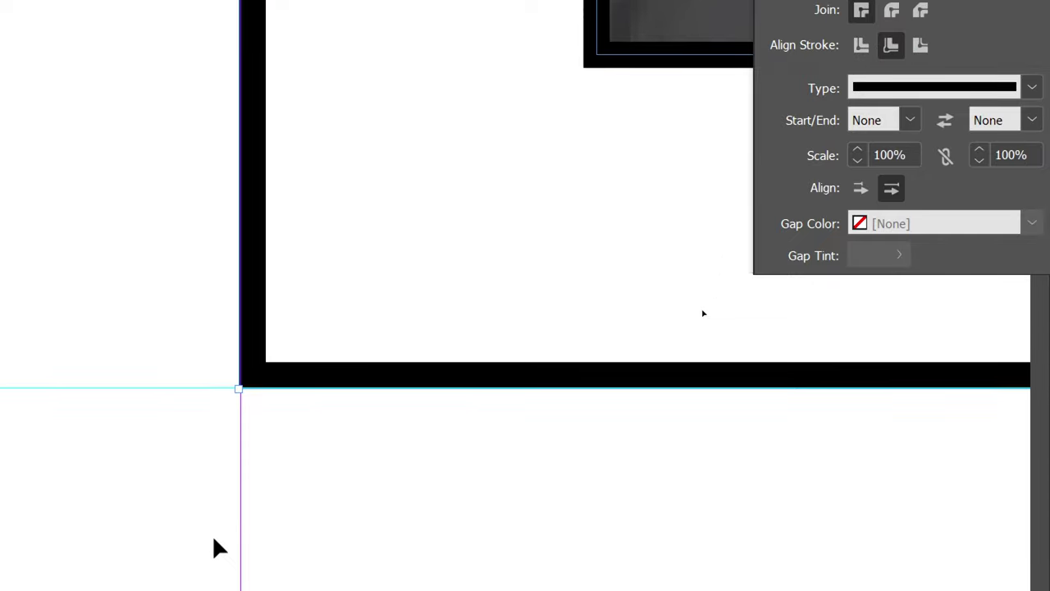
# Step: Move the teaser frame so its lower-left corner sits exactly on the intersection of the column edge and horizontal guide
pyautogui.moveTo(136, 293)
pyautogui.mouseDown()
pyautogui.moveTo(851, 321)
pyautogui.moveTo(389, 356)
pyautogui.mouseUp()
pyautogui.click(402, 367)
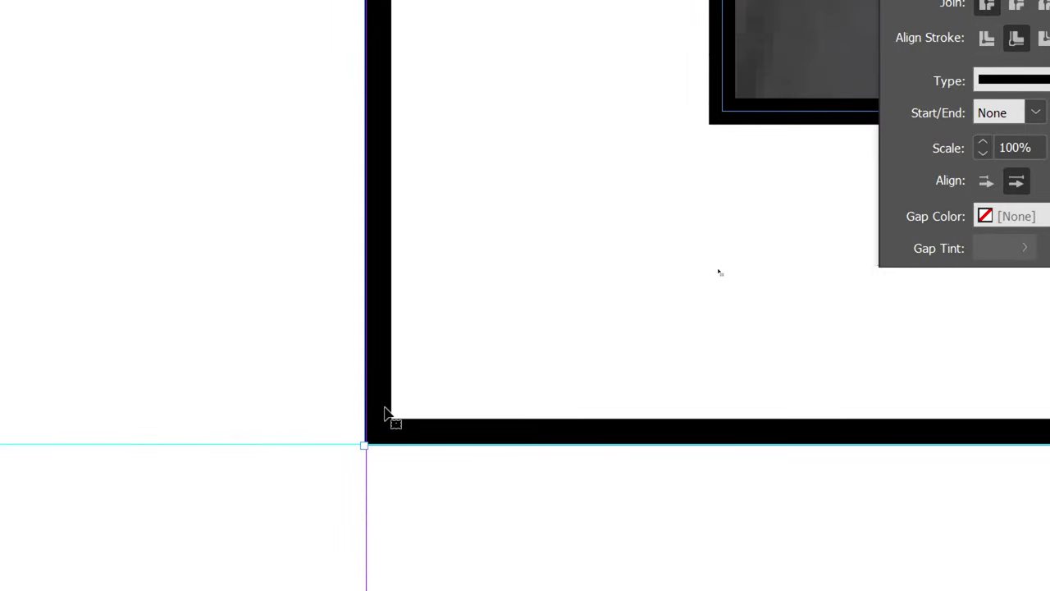
pyautogui.moveTo(385, 411); pyautogui.dragTo(398, 407)
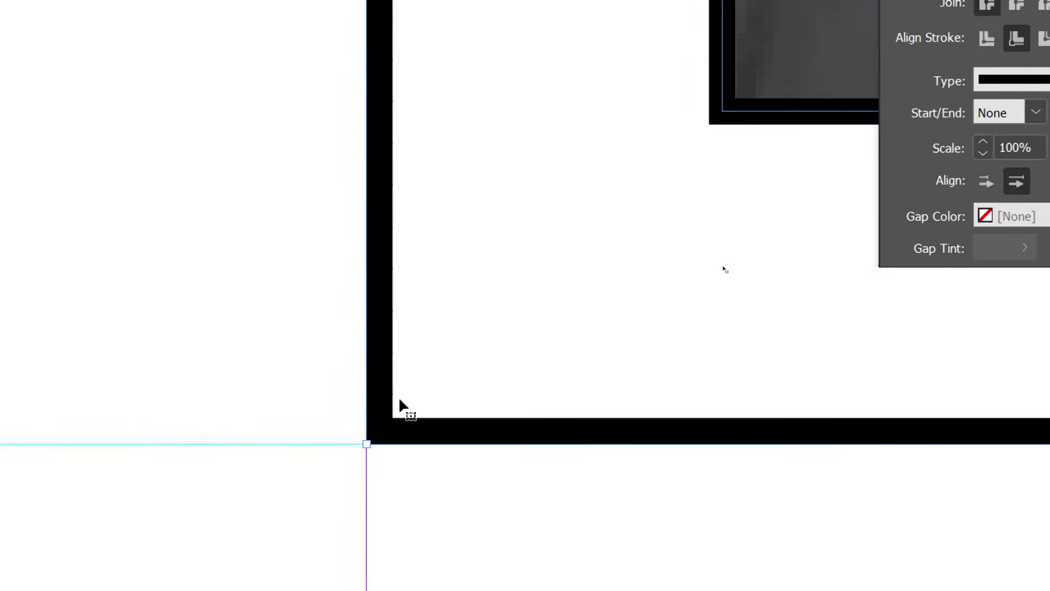
pyautogui.scroll(-3, 399, 407)
pyautogui.scroll(-4, 251, 295)
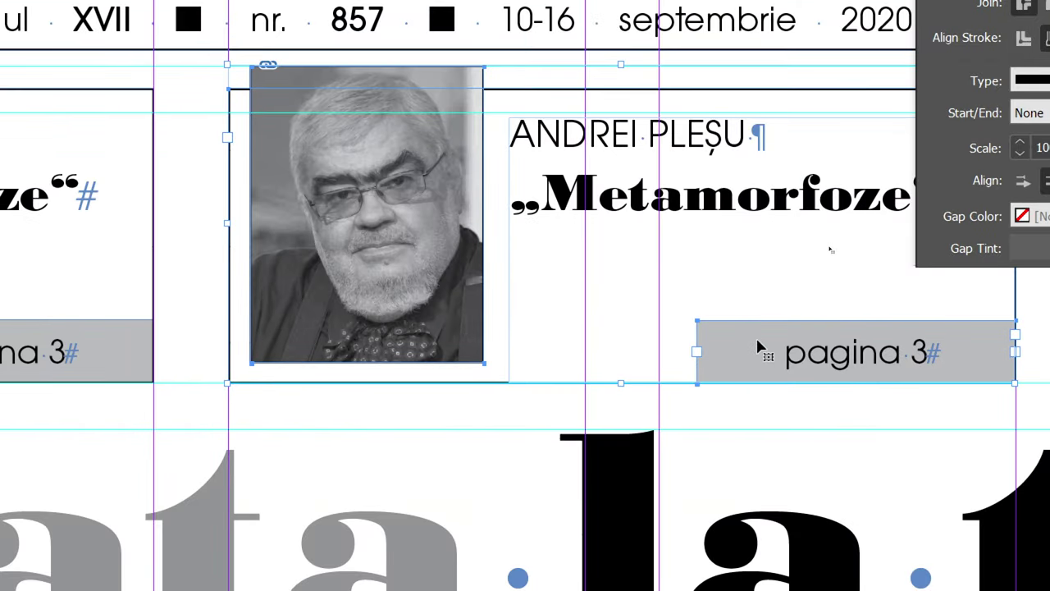
# Step: Snap the whole selected middle teaser to the column edge and horizontal guide at its lower-left corner
pyautogui.scroll(5, 197, 386)
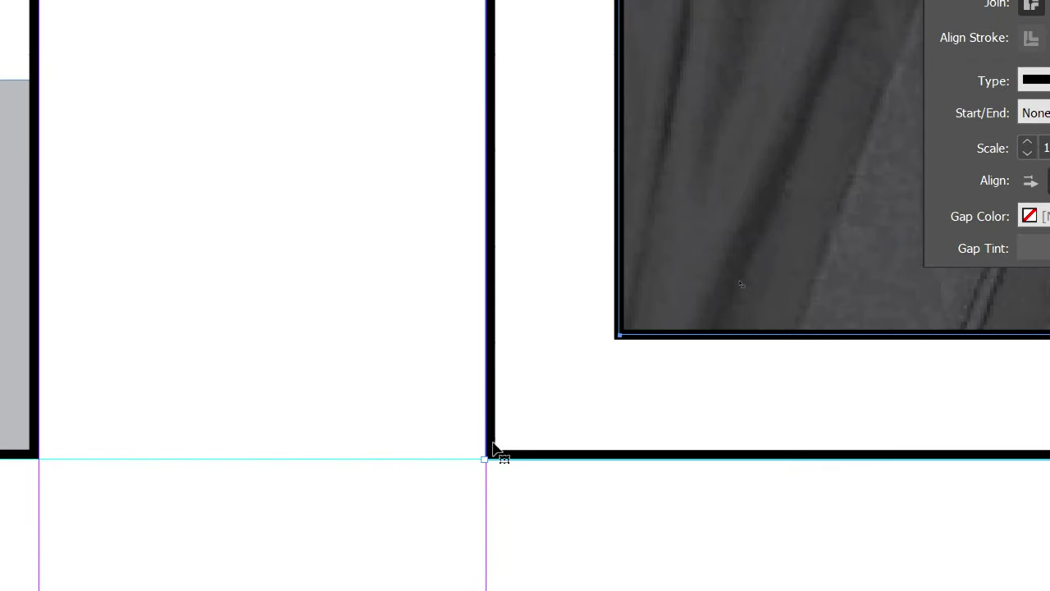
pyautogui.scroll(3, 490, 468)
pyautogui.moveTo(485, 368); pyautogui.dragTo(488, 389)
pyautogui.scroll(-3, 418, 386)
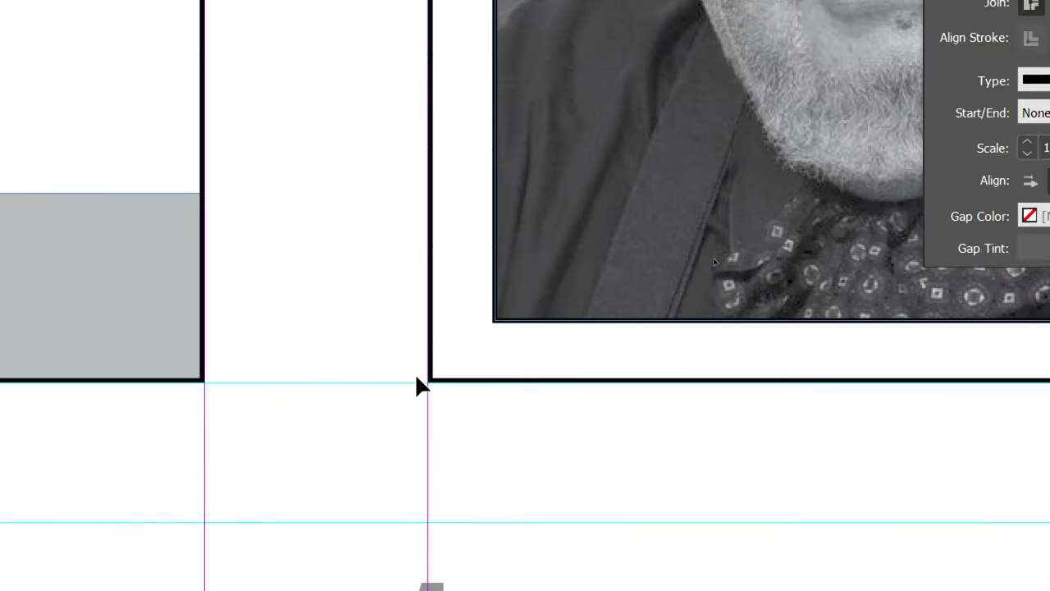
# Step: Duplicate the middle teaser with its photo, text and page box into the empty columns beside it, aligned to the guides
pyautogui.scroll(-4, 416, 386)
pyautogui.scroll(3, 776, 239)
pyautogui.scroll(-3, 694, 370)
pyautogui.hscroll(10, 694, 382)
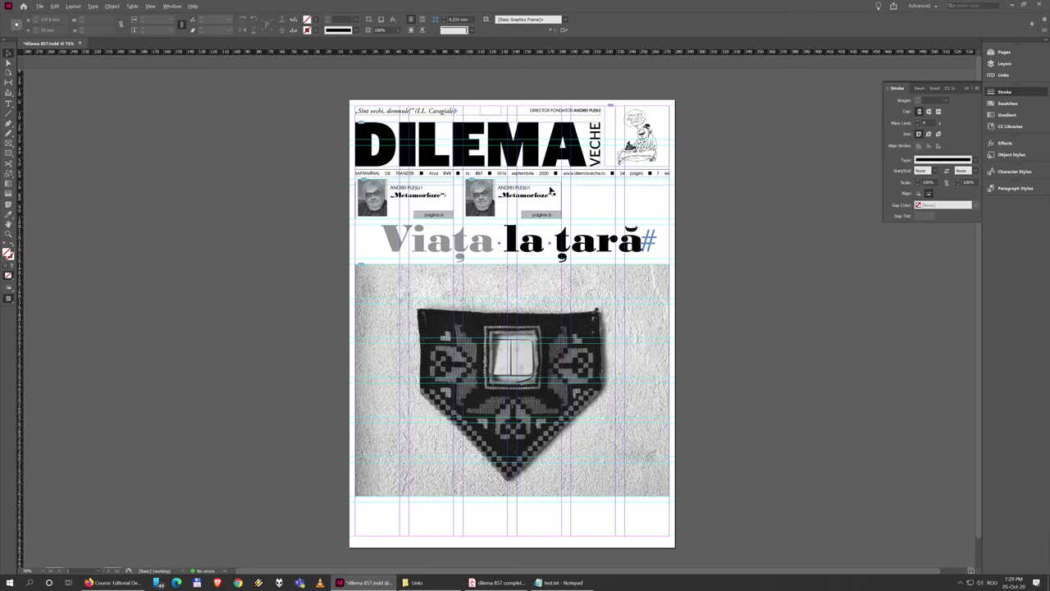
pyautogui.scroll(3, 550, 190)
pyautogui.hscroll(-3, 551, 190)
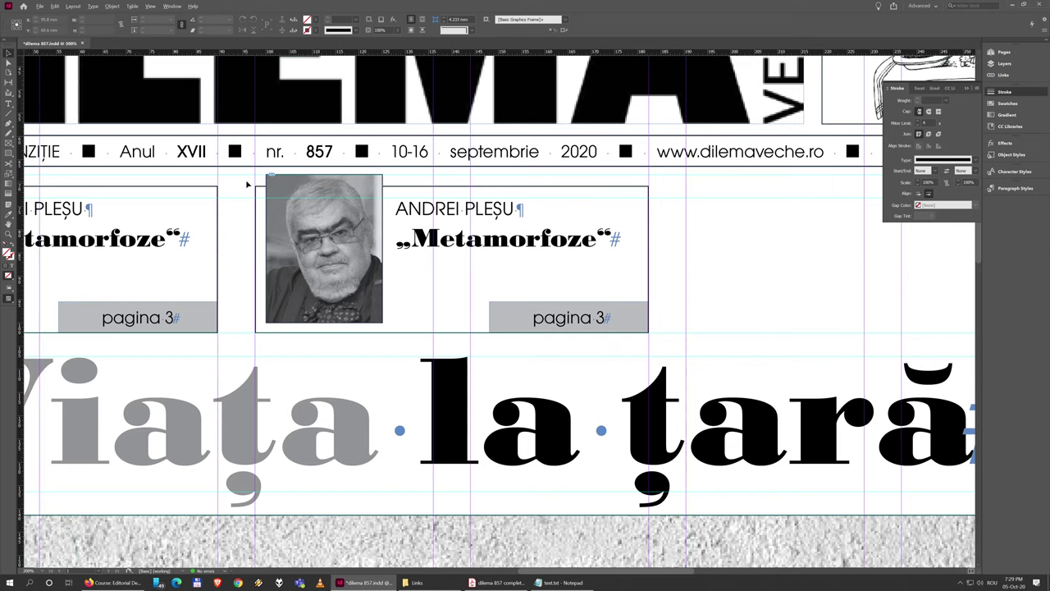
pyautogui.click(256, 191)
pyautogui.hscroll(3, 750, 286)
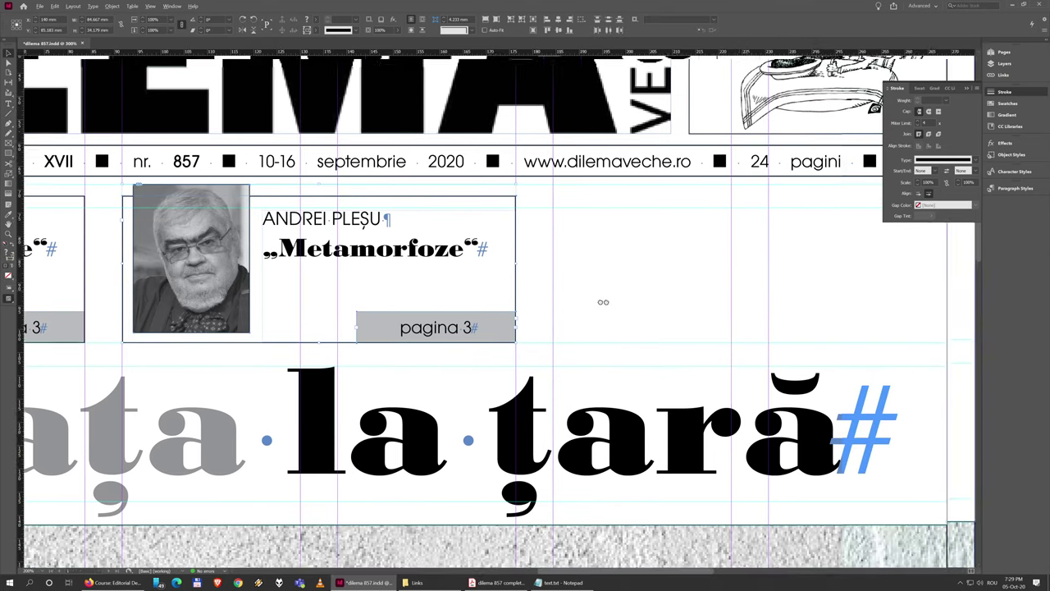
pyautogui.hscroll(1, 603, 301)
pyautogui.moveTo(171, 244); pyautogui.dragTo(597, 248)
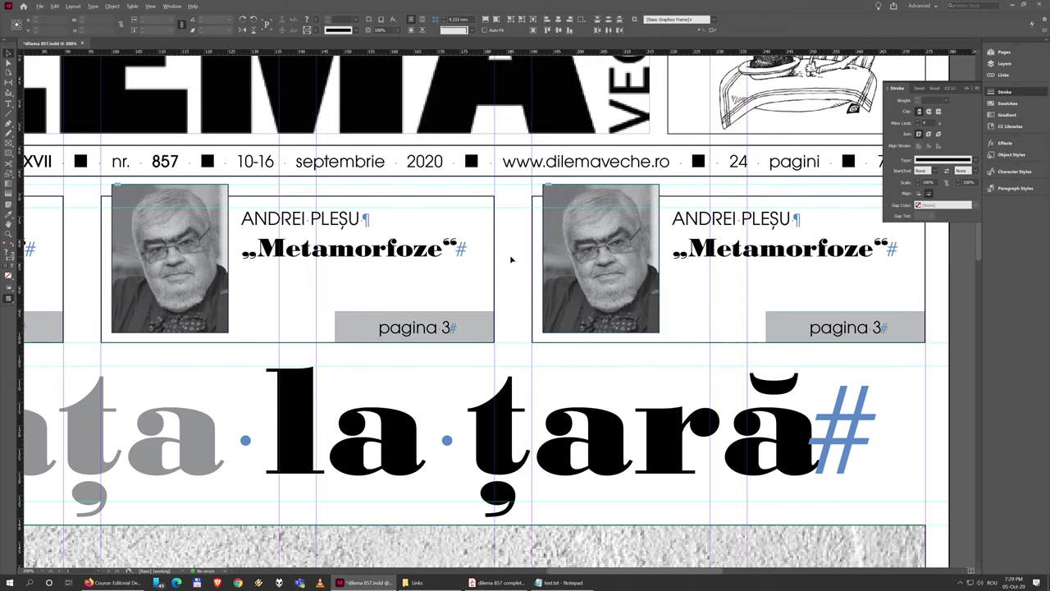
# Step: Check the spacing between the teasers and preview the page without guides and frame edges
pyautogui.moveTo(492, 293); pyautogui.dragTo(552, 312)
pyautogui.scroll(-3, 534, 296)
pyautogui.press('w')
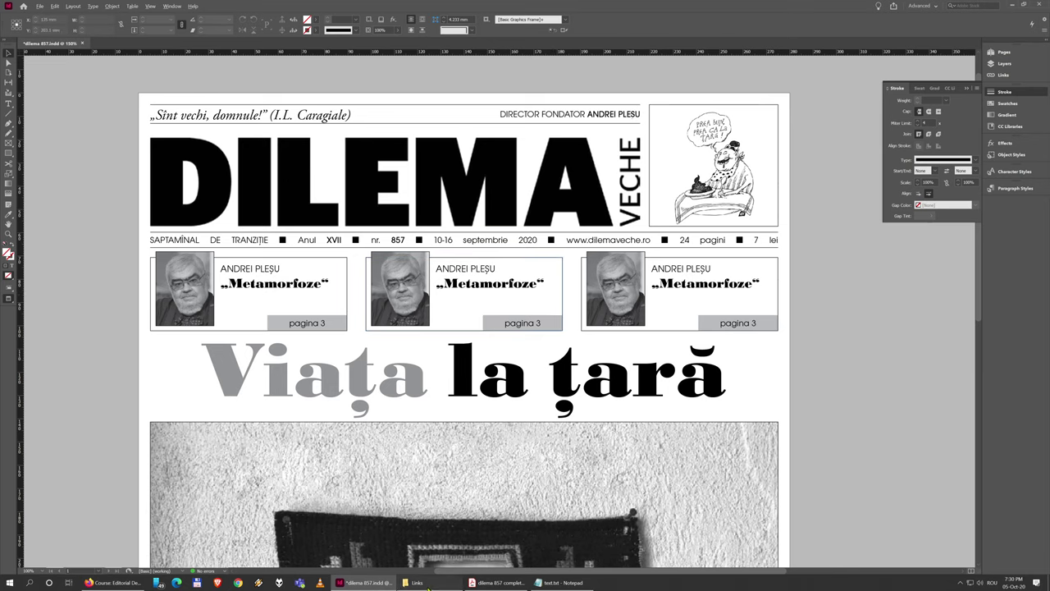
# Step: Replace the middle teaser's portrait with the woman's photo from the Links folder and fill the frame proportionally
pyautogui.click(415, 583)
pyautogui.moveTo(712, 351); pyautogui.dragTo(415, 294)
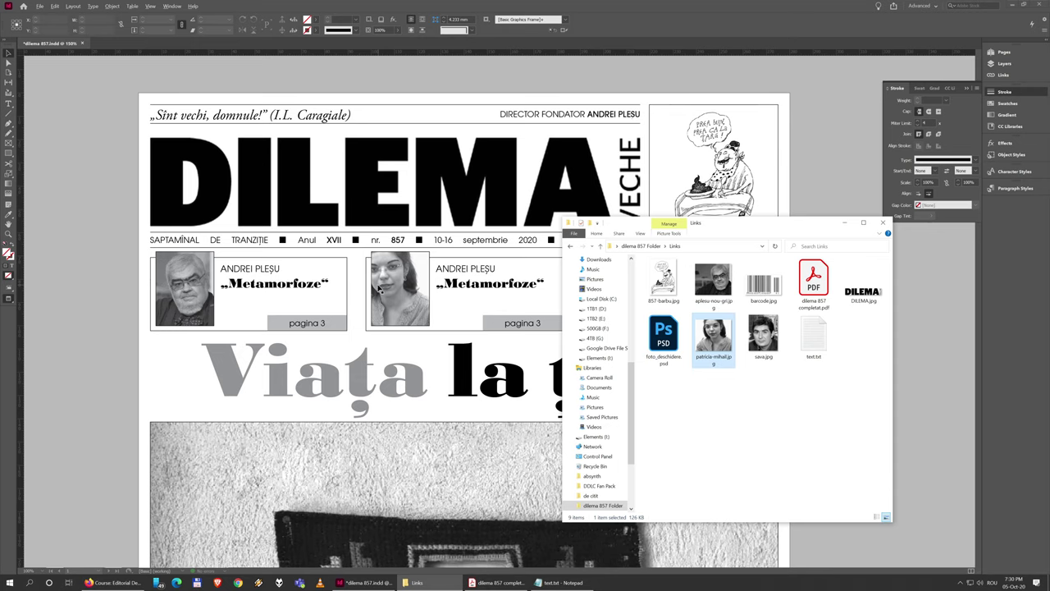
pyautogui.click(382, 289)
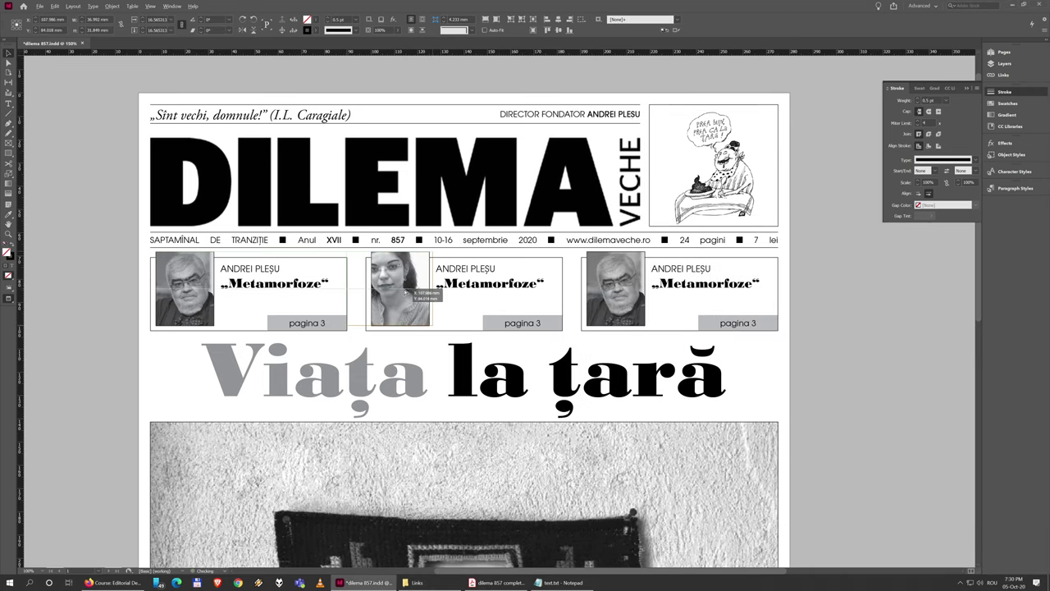
pyautogui.hotkey('ctrl', 'alt', 'shift', 'c')
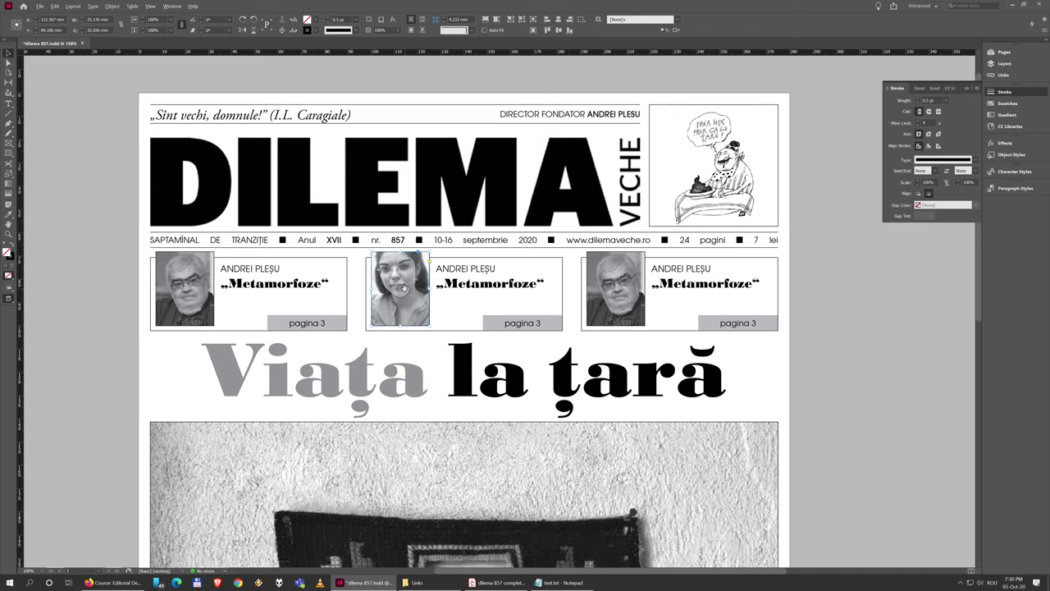
# Step: Select the third teaser's portrait and replace it with the dark-haired man's photo from the Links folder, using Place
pyautogui.click(621, 274)
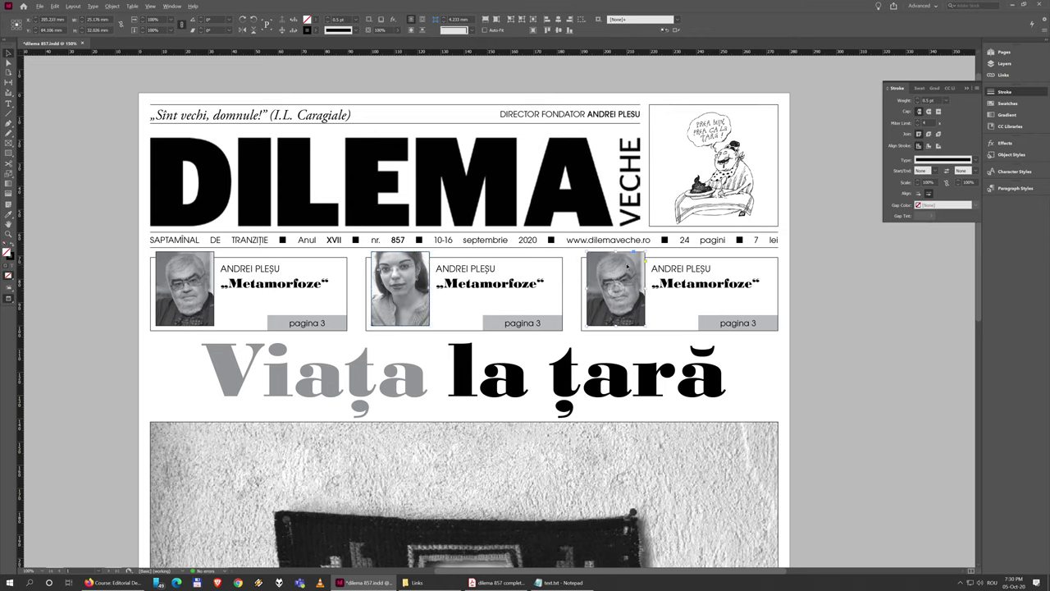
pyautogui.rightClick(627, 266)
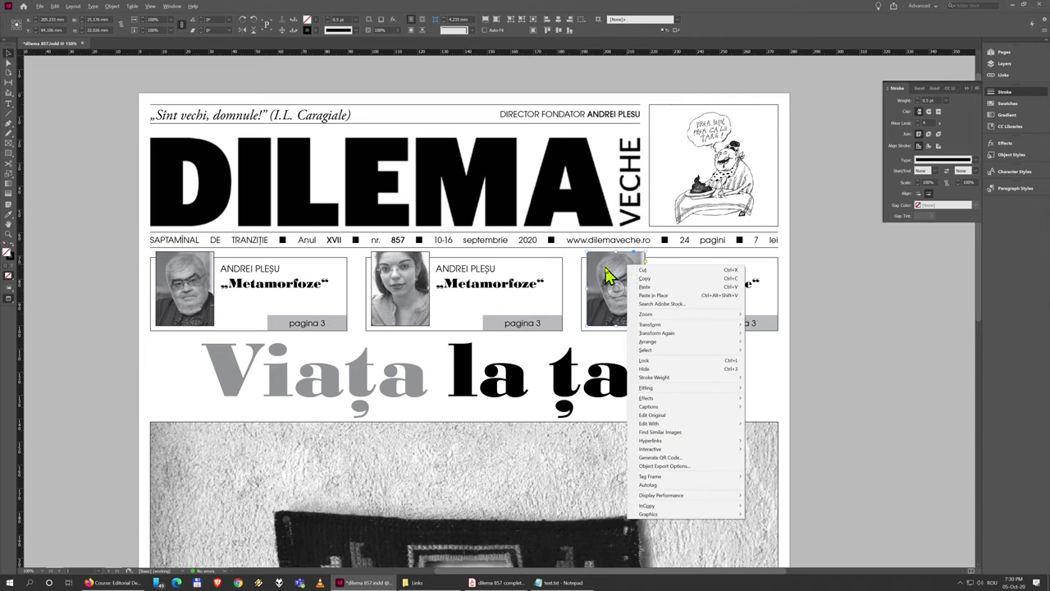
pyautogui.press('Escape')
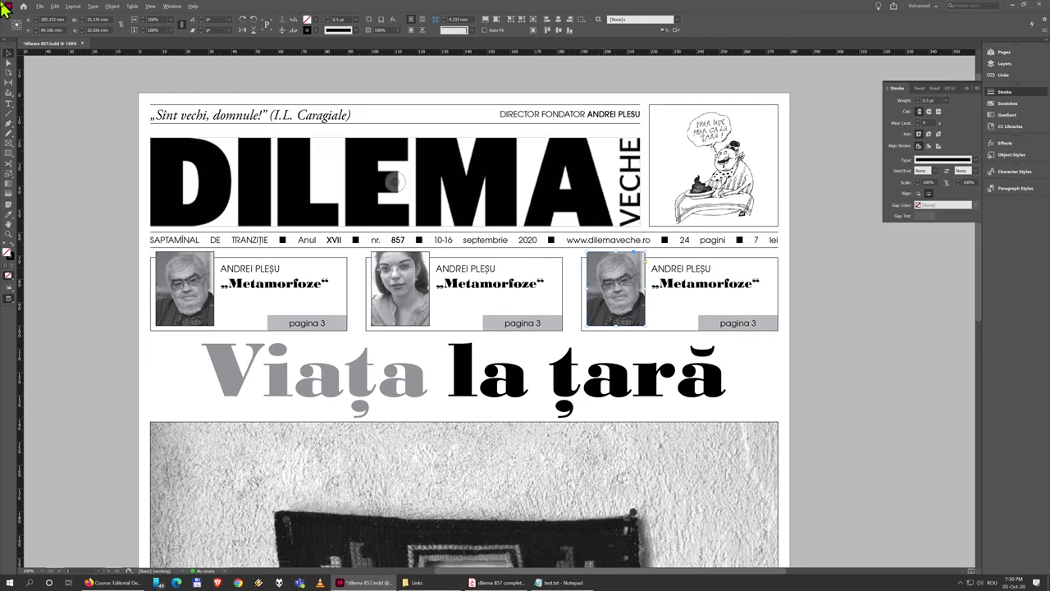
pyautogui.click(40, 5)
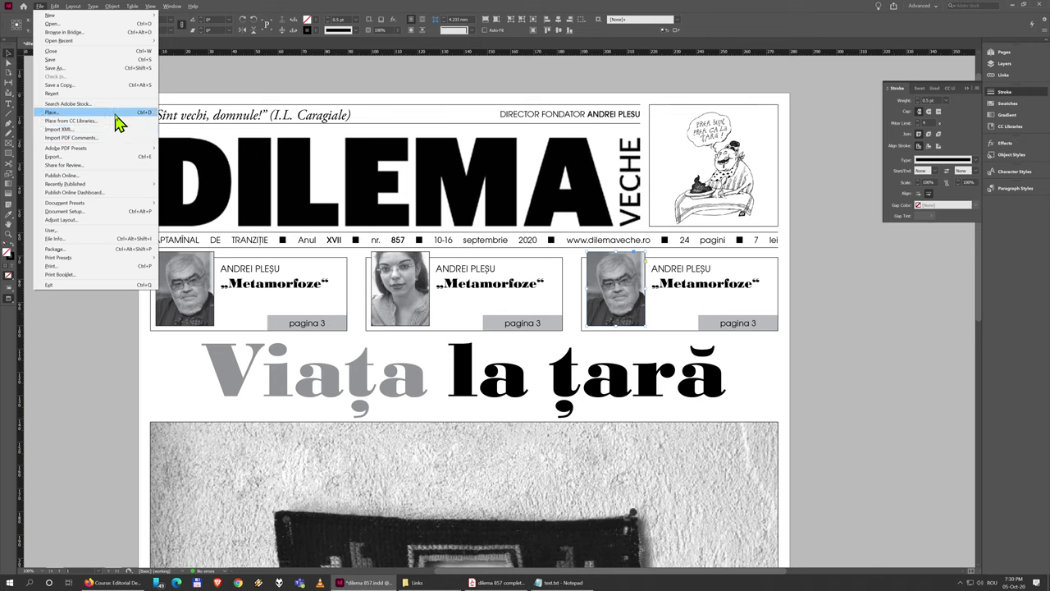
pyautogui.click(622, 276)
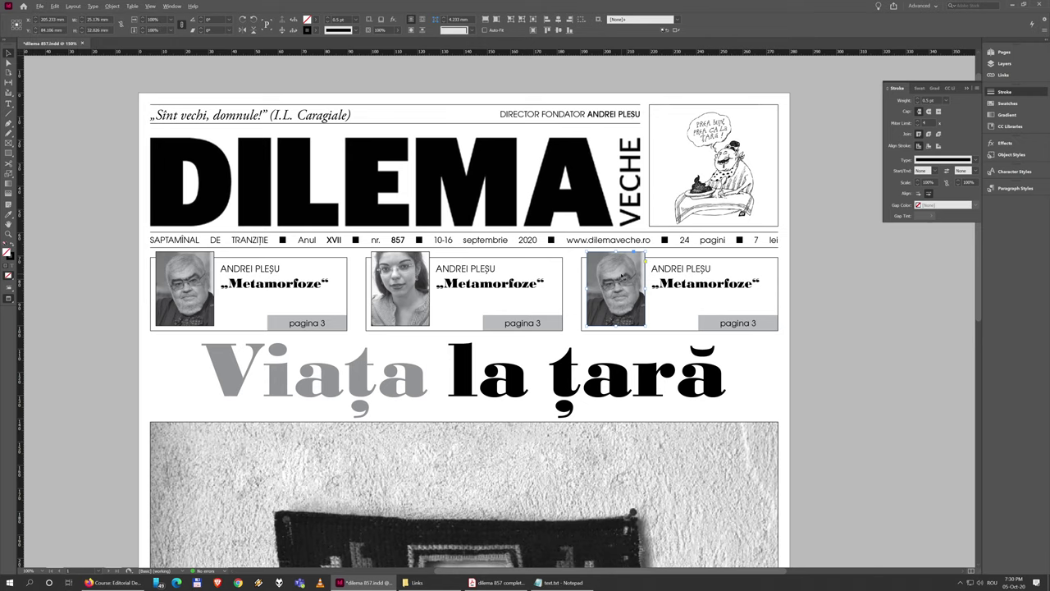
pyautogui.hotkey('ctrl', 'd')
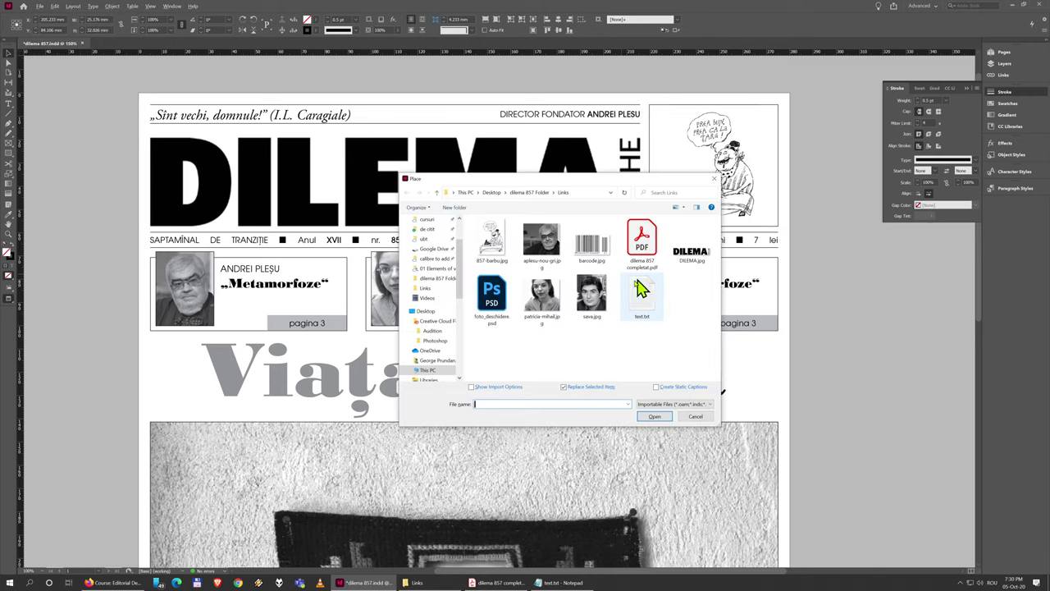
pyautogui.click(604, 300)
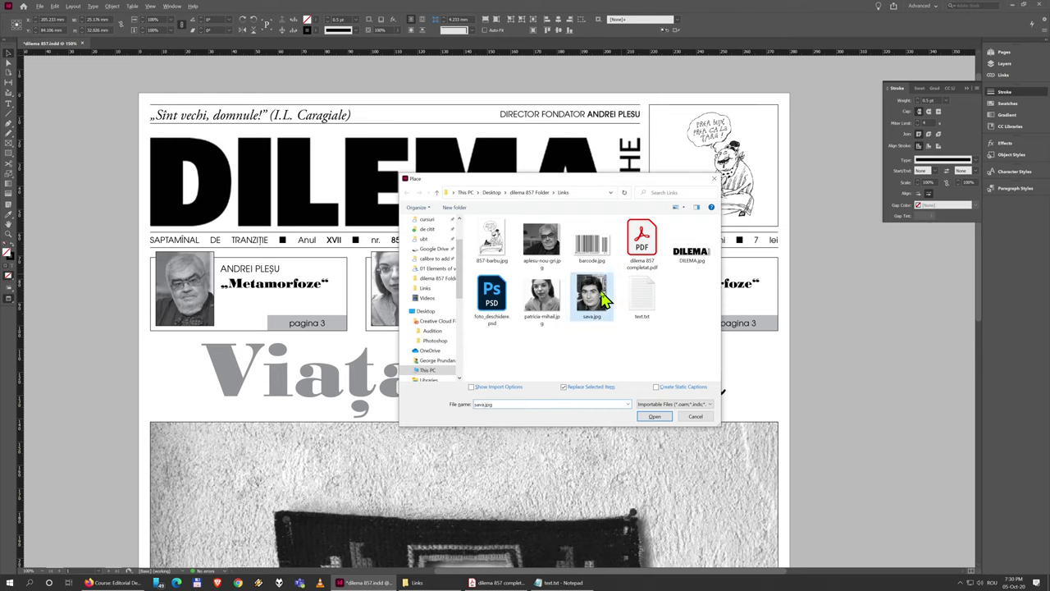
pyautogui.click(653, 417)
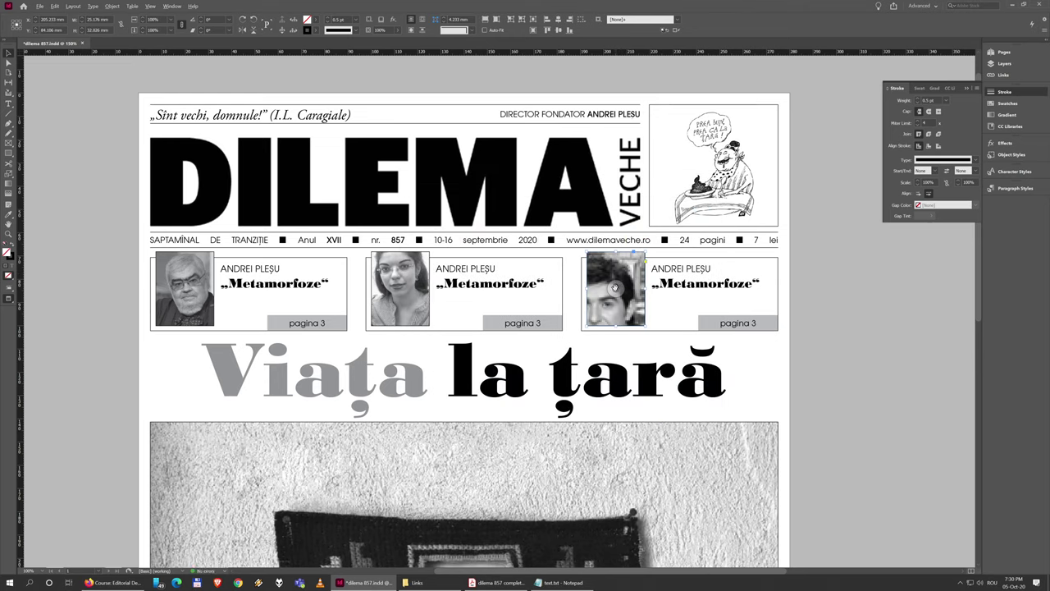
# Step: Apply Fill Frame Proportionally to the new portrait in the third teaser
pyautogui.hotkey('ctrl', 'shift', 'a')
pyautogui.rightClick(637, 277)
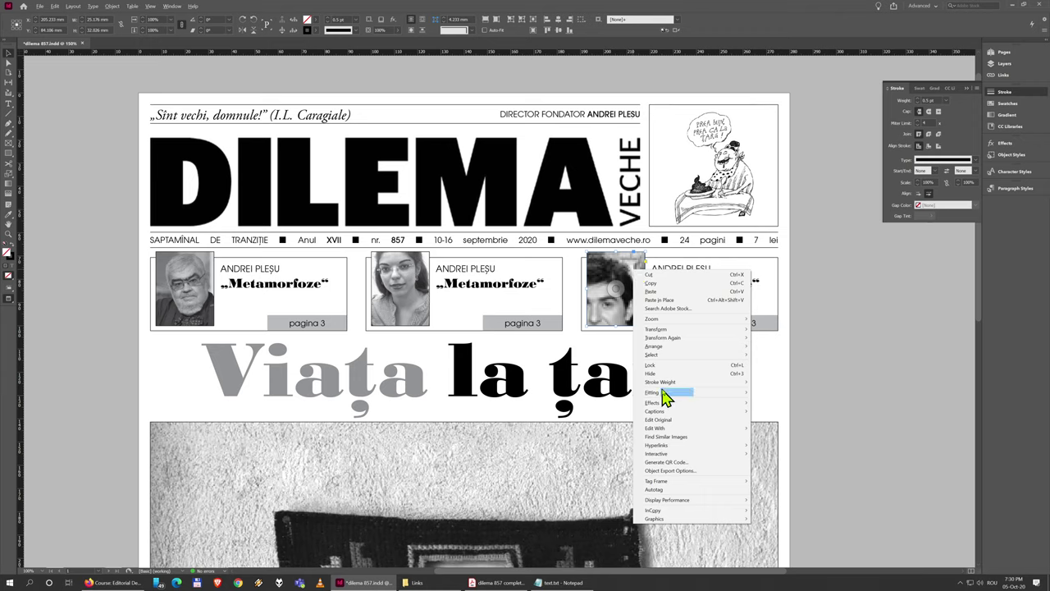
pyautogui.moveTo(664, 394)
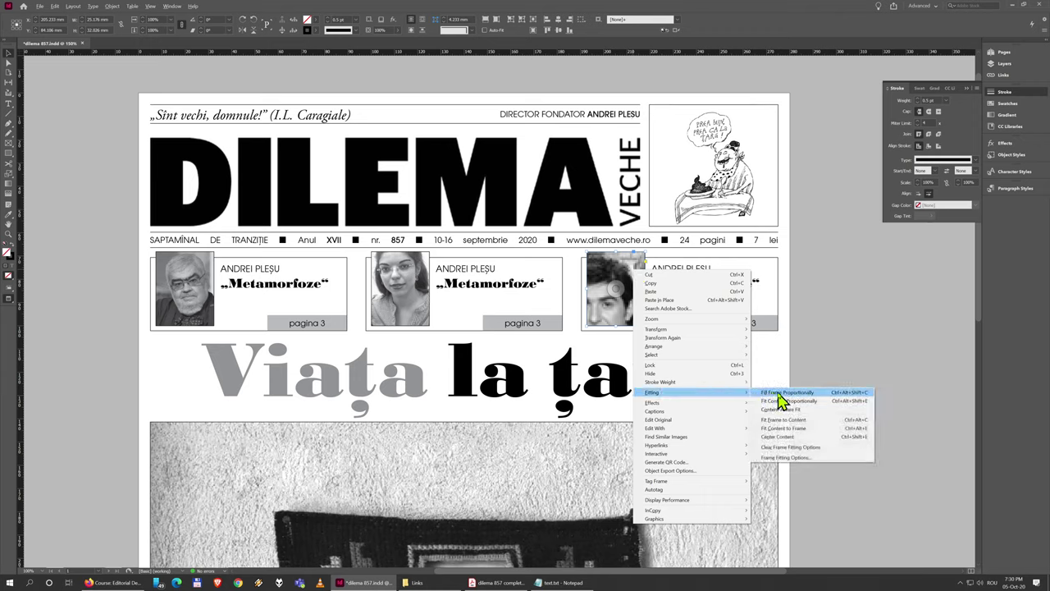
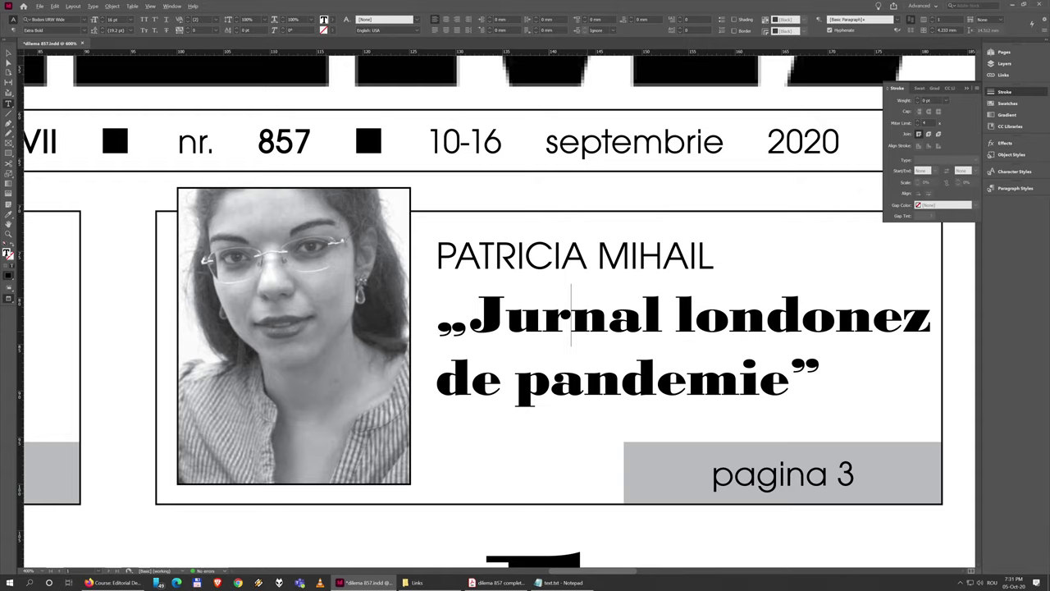
# Step: Compare the middle teaser's title with the reference PDF and set its font size to 13 pt
pyautogui.click(494, 582)
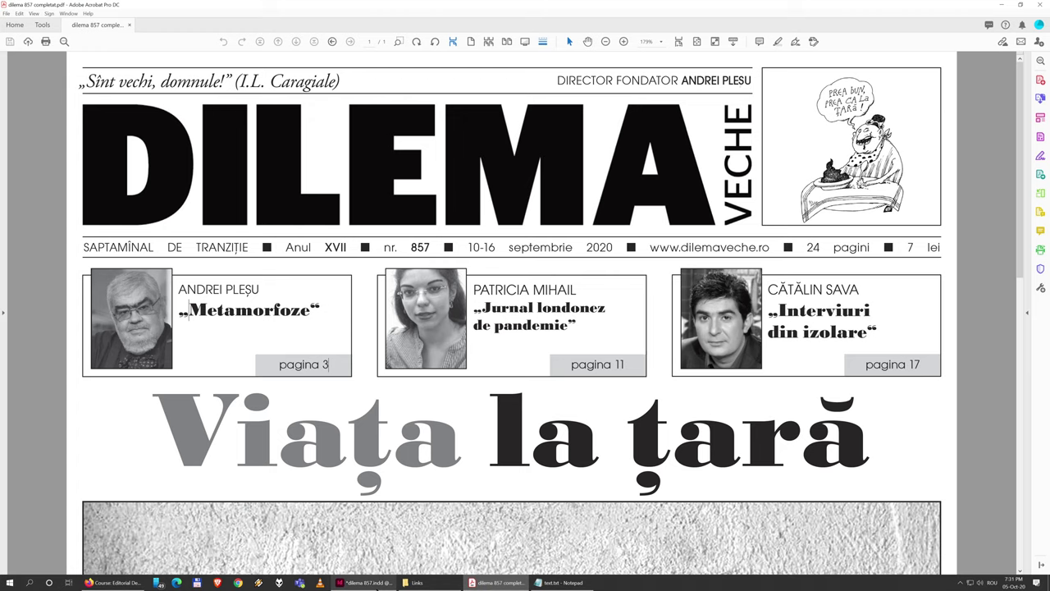
pyautogui.click(365, 583)
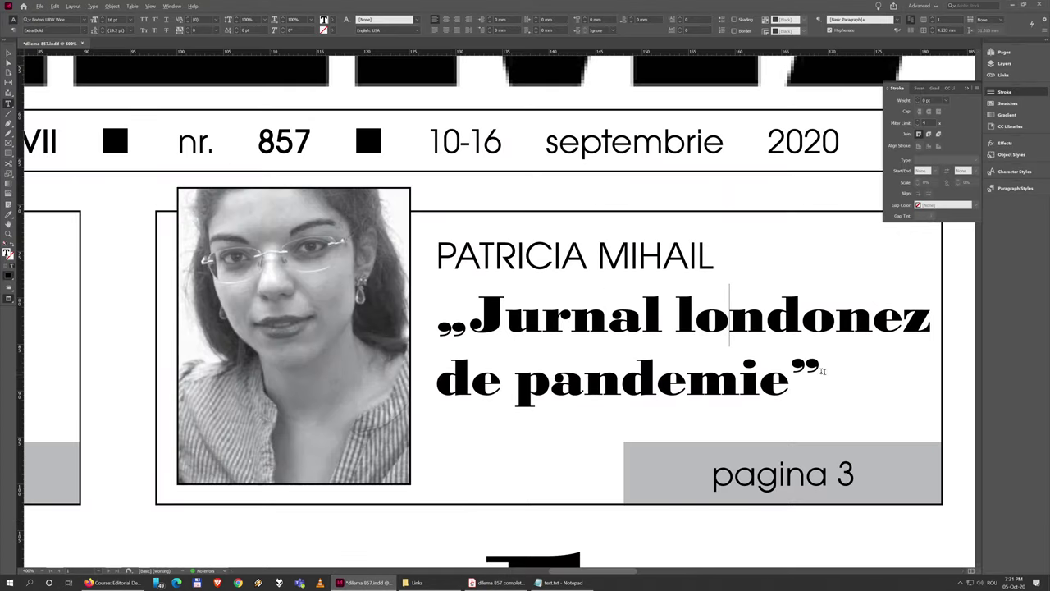
pyautogui.moveTo(823, 372); pyautogui.dragTo(436, 312)
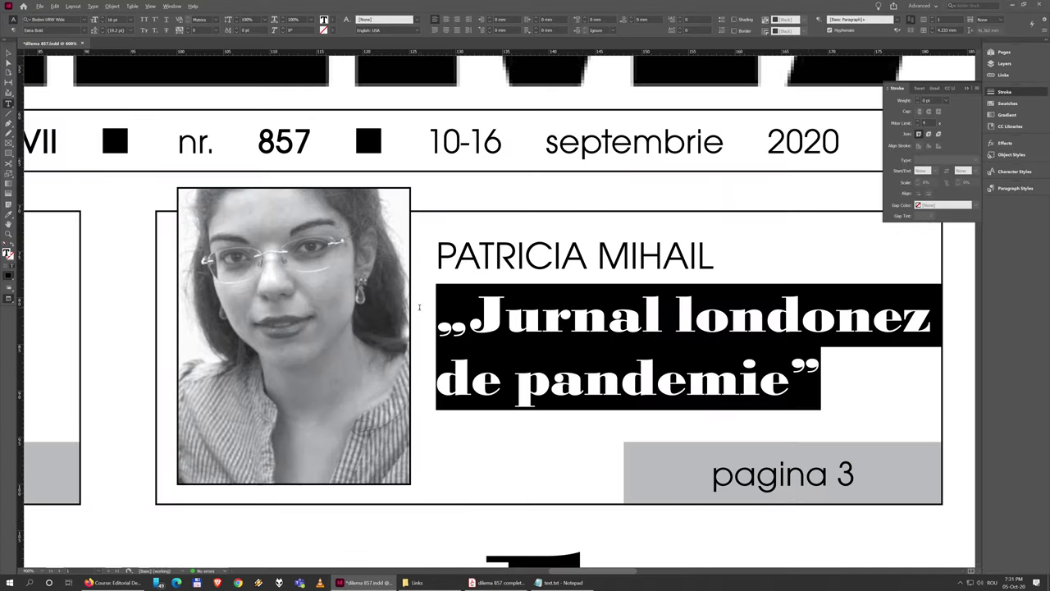
pyautogui.click(113, 19)
pyautogui.write('13')
pyautogui.press('Return')
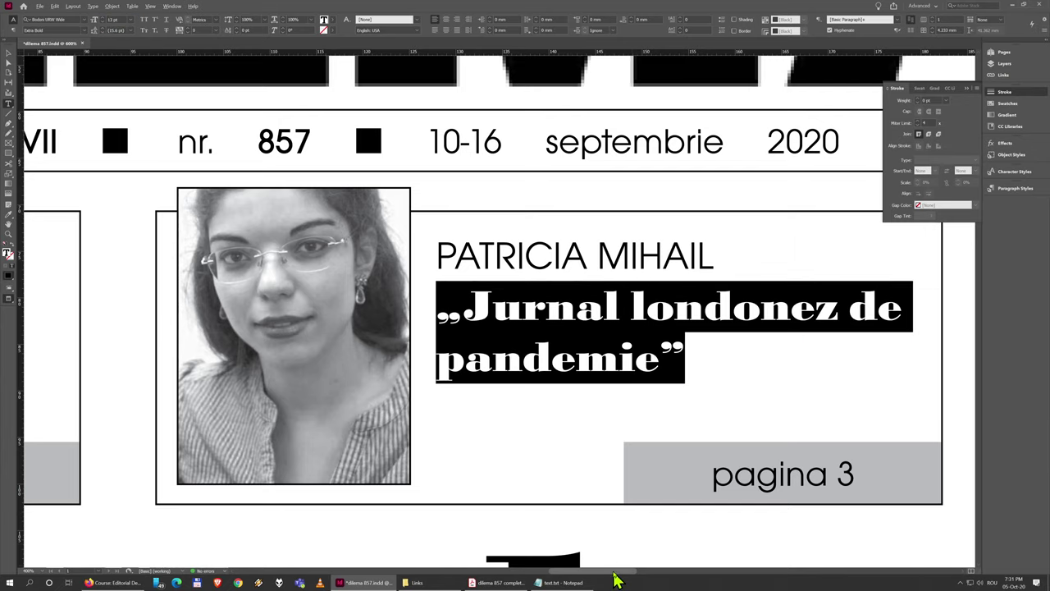
# Step: Set the first teaser's title „Metamorfoze“ to a font size of 13 pt
pyautogui.moveTo(614, 572); pyautogui.dragTo(555, 568)
pyautogui.tripleClick(451, 315)
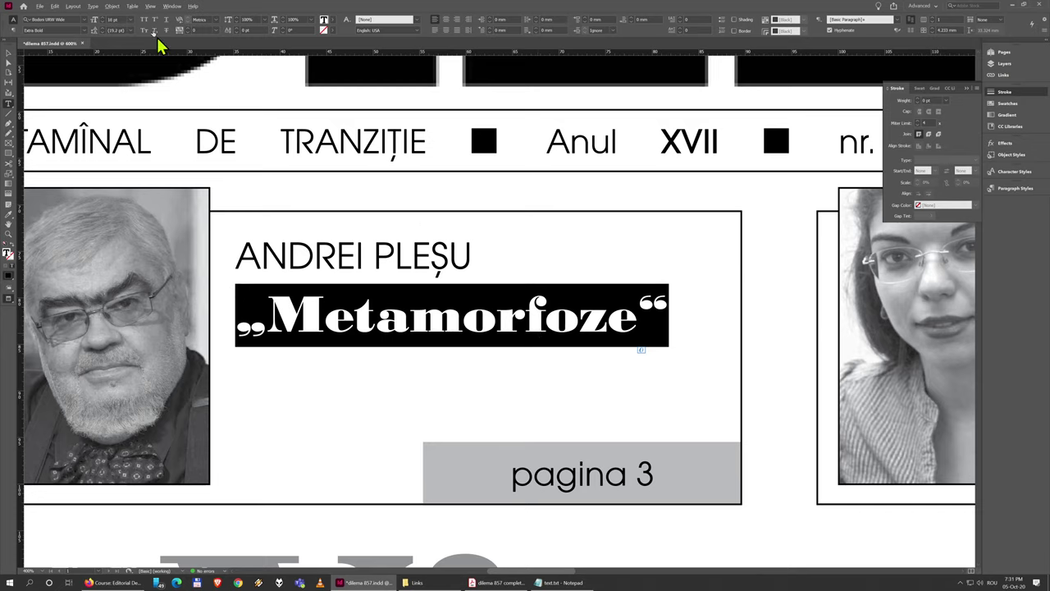
pyautogui.click(120, 19)
pyautogui.write('16')
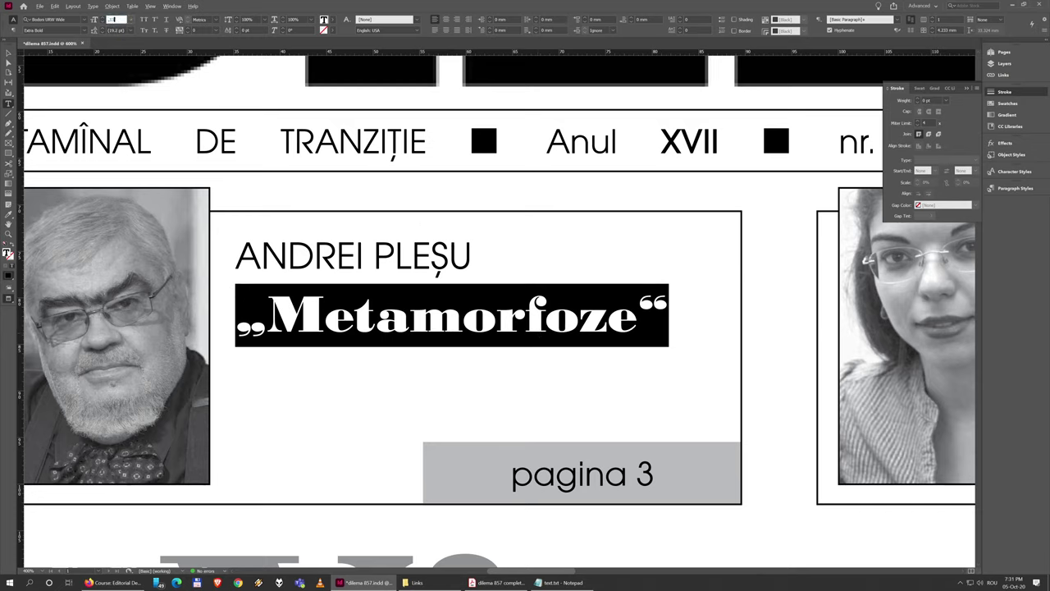
pyautogui.write('3')
pyautogui.press('BackSpace')
pyautogui.write('43')
pyautogui.press('Return')
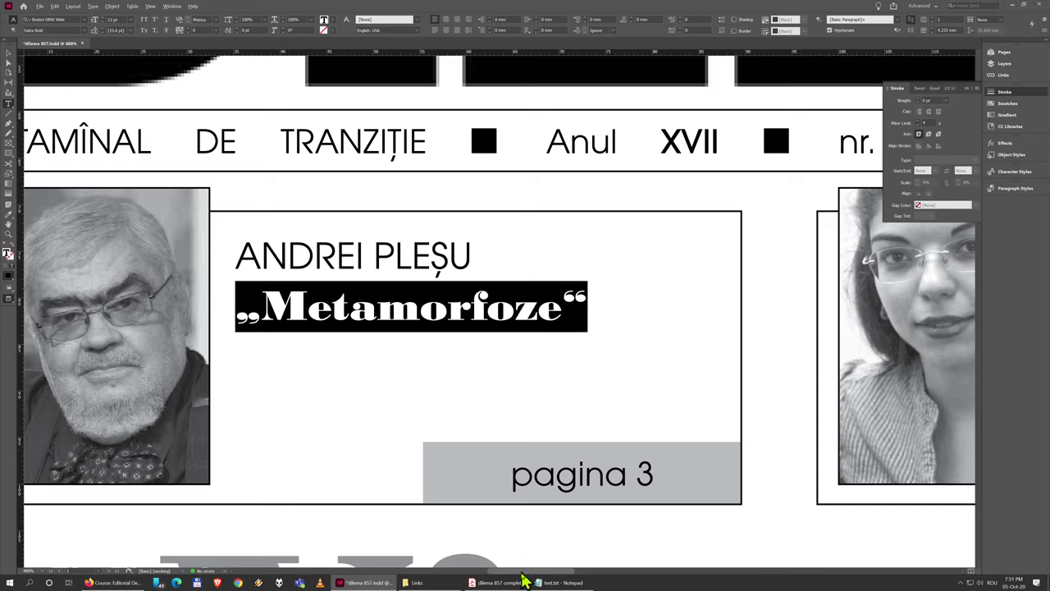
# Step: Insert a forced line break before "de" in the middle teaser's title, matching the line split in the reference PDF
pyautogui.hscroll(8, 566, 347)
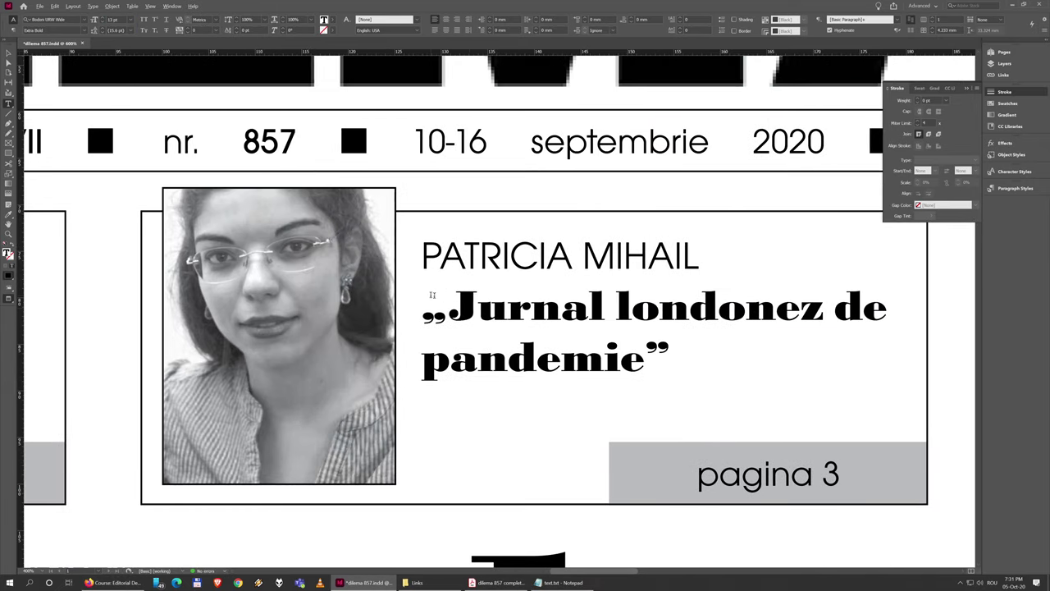
pyautogui.moveTo(433, 295); pyautogui.dragTo(887, 317)
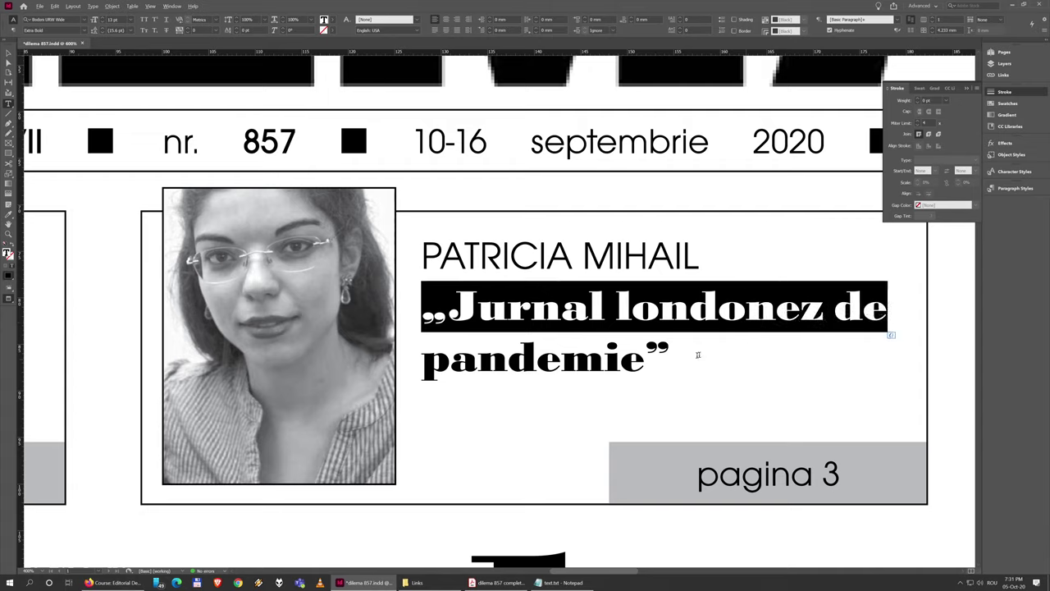
pyautogui.moveTo(698, 354); pyautogui.dragTo(426, 352)
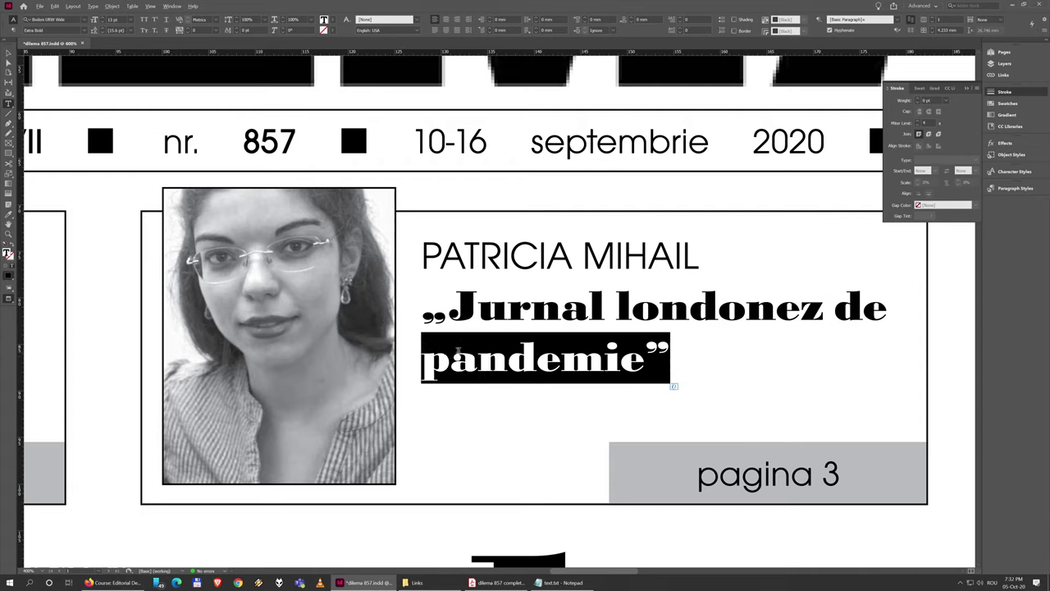
pyautogui.click(457, 353)
pyautogui.click(496, 583)
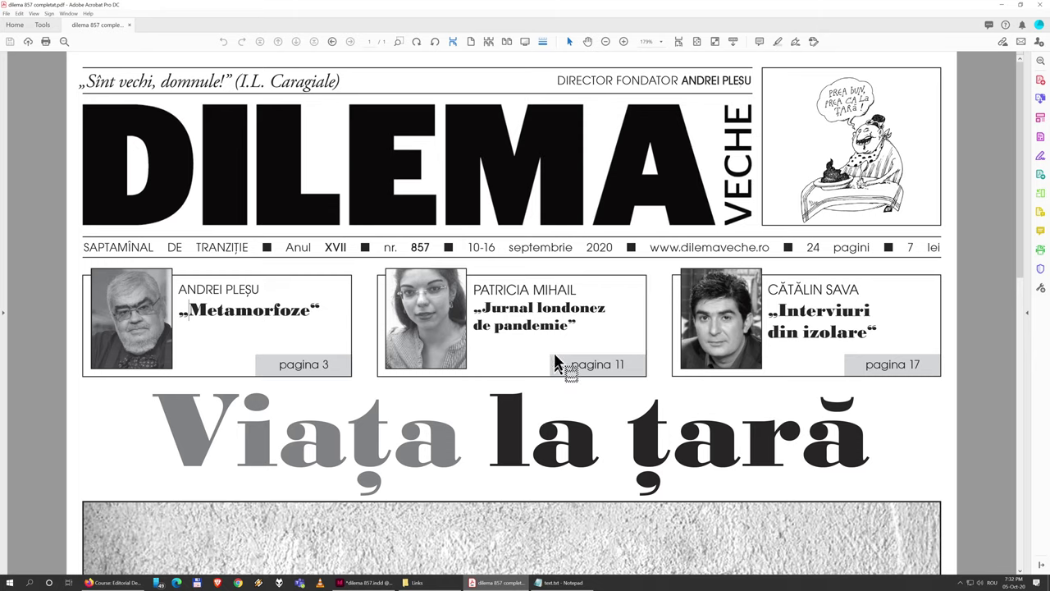
pyautogui.moveTo(468, 299); pyautogui.dragTo(577, 324)
pyautogui.click(368, 582)
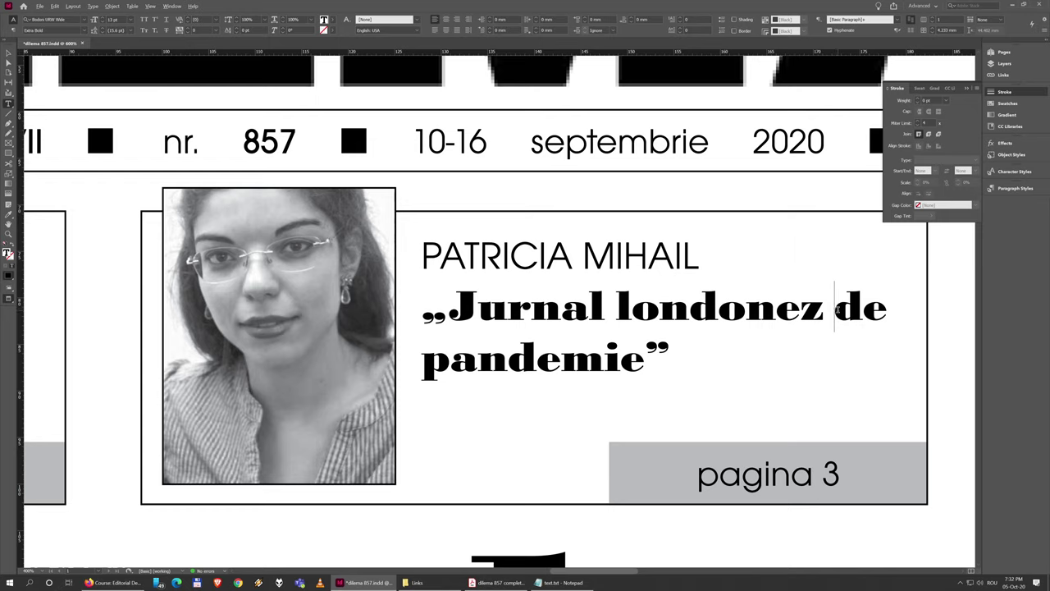
pyautogui.click(834, 309)
pyautogui.hotkey('shift', 'Return')
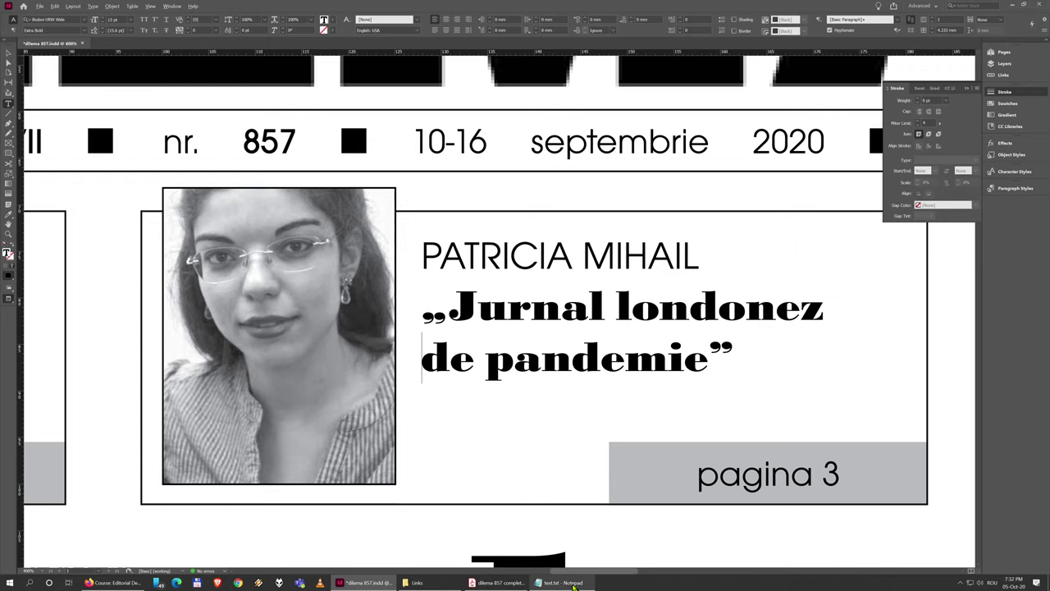
# Step: Replace the author name in the third teaser with the matching author's name copied from text.txt
pyautogui.hscroll(3, 589, 572)
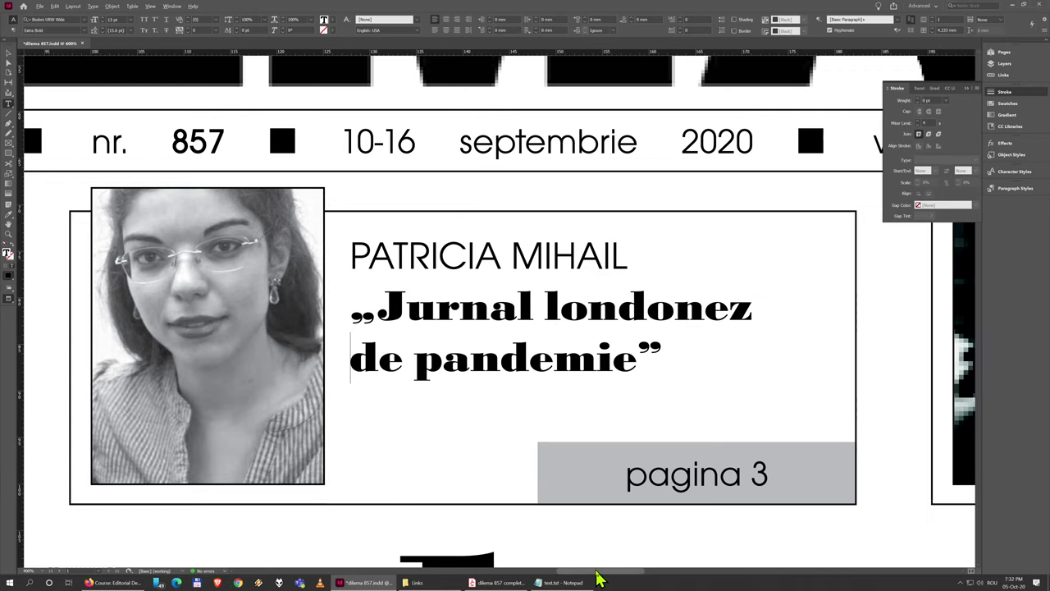
pyautogui.moveTo(601, 573); pyautogui.dragTo(611, 574)
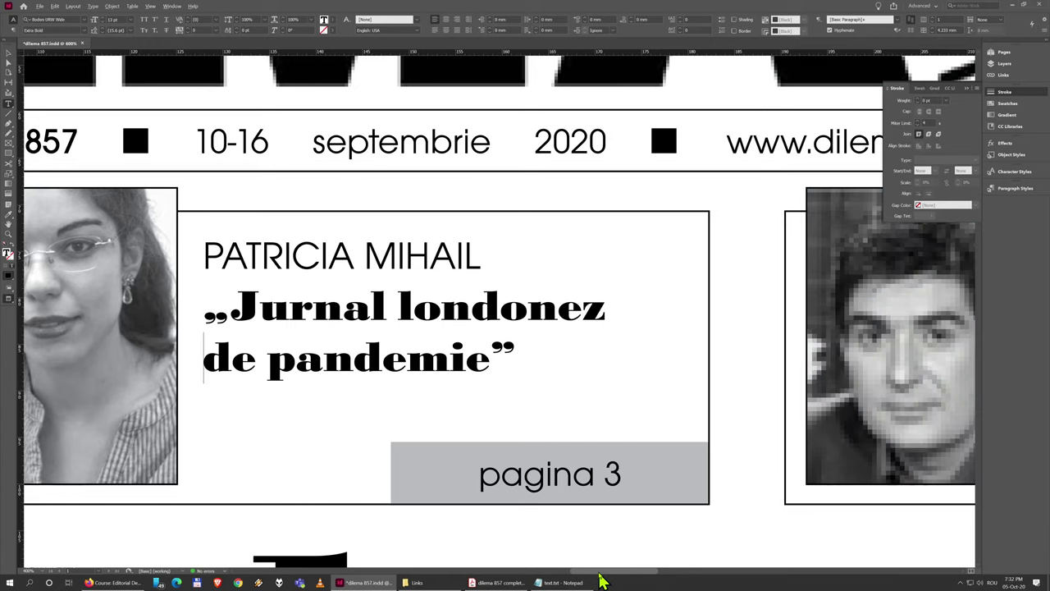
pyautogui.moveTo(602, 574); pyautogui.dragTo(666, 573)
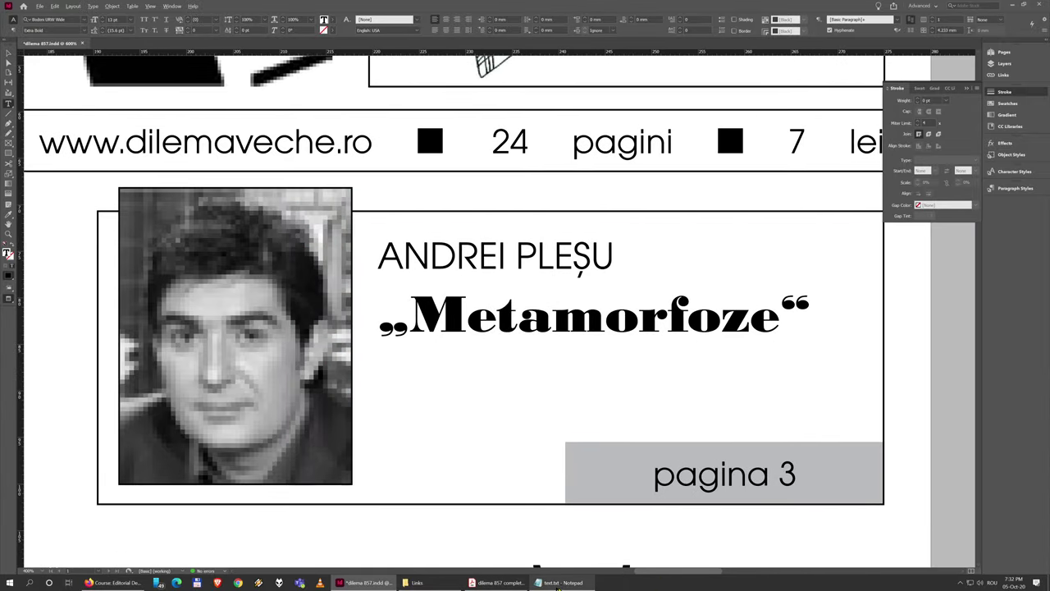
pyautogui.click(560, 583)
pyautogui.moveTo(302, 278); pyautogui.dragTo(246, 279)
pyautogui.hotkey('ctrl', 'c')
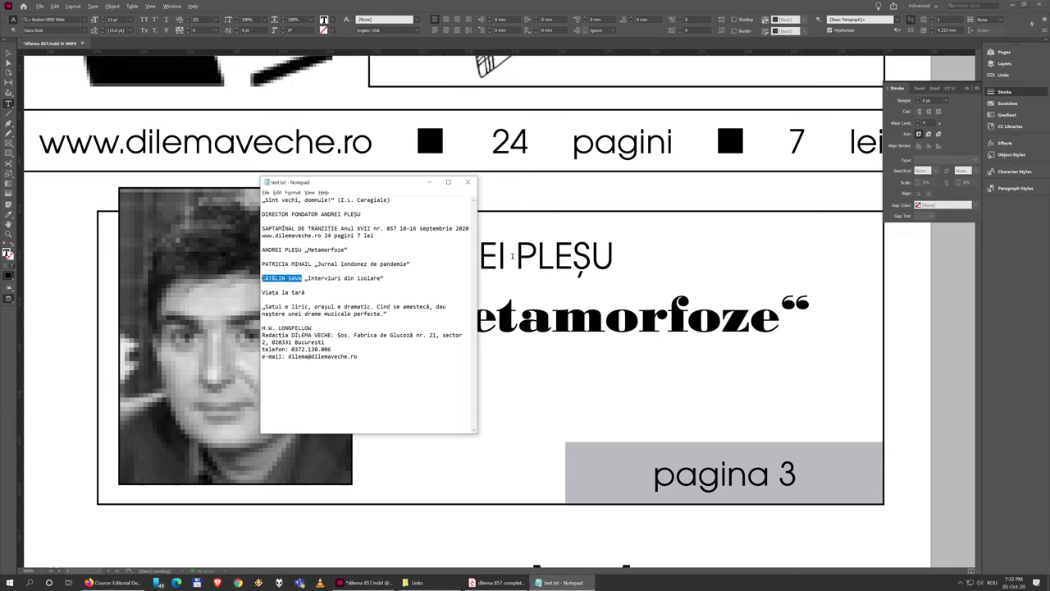
pyautogui.hotkey('alt', 'Tab')
pyautogui.moveTo(378, 256); pyautogui.dragTo(615, 257)
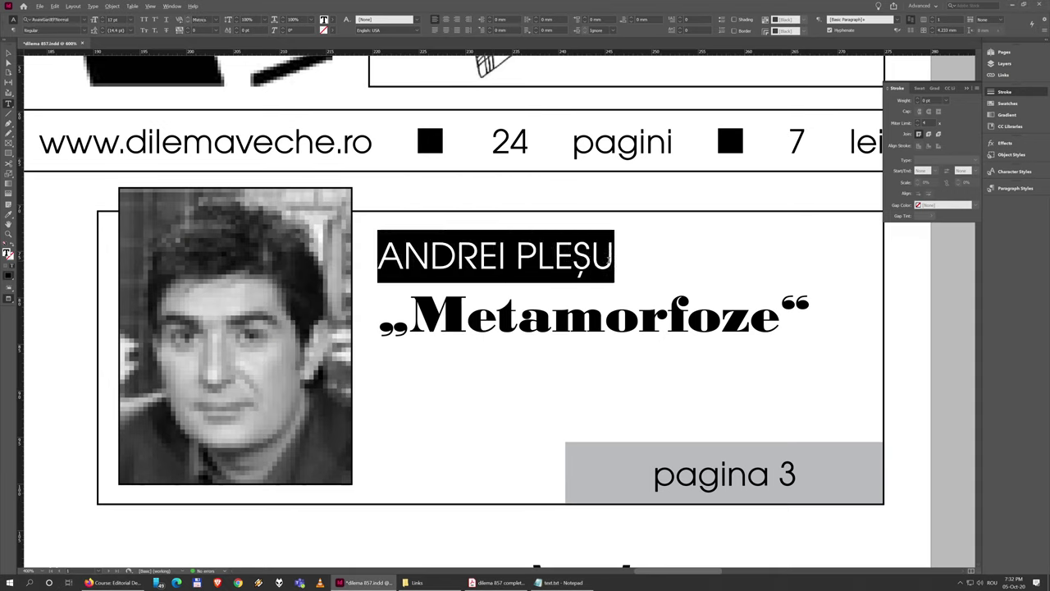
pyautogui.hotkey('ctrl', 'v')
# Step: Replace the third teaser's title with „Interviuri din izolare” copied from text.txt
pyautogui.click(574, 582)
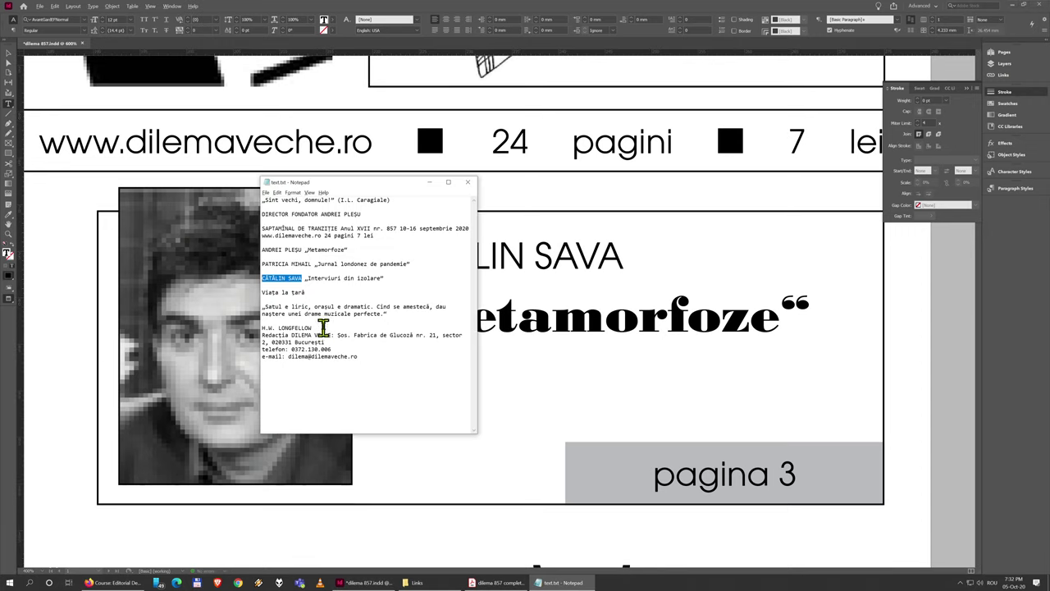
pyautogui.moveTo(306, 279); pyautogui.dragTo(802, 329)
pyautogui.hotkey('ctrl', 'c')
pyautogui.hotkey('alt', 'Tab')
pyautogui.hotkey('ctrl', 'v')
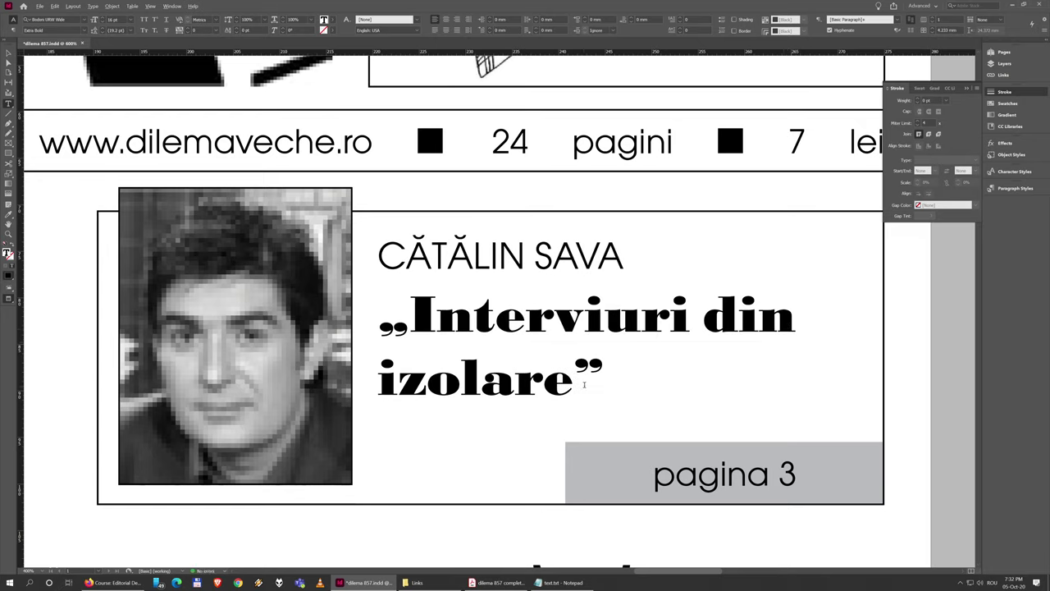
# Step: Set the third teaser's title to 13 pt, force a line break before "din", and compare it with the reference PDF
pyautogui.moveTo(602, 379); pyautogui.dragTo(379, 328)
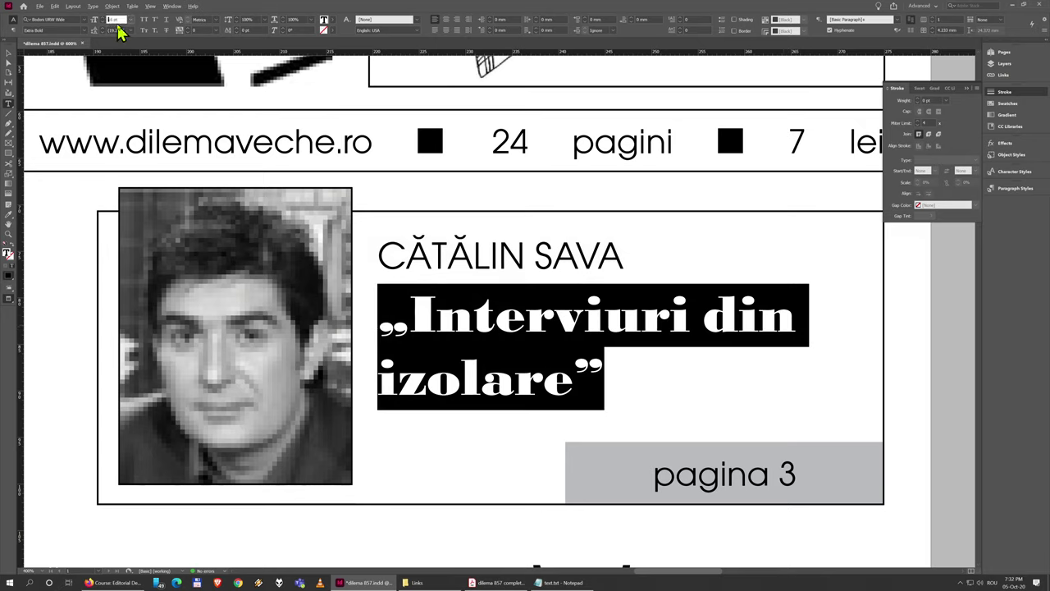
pyautogui.write('13')
pyautogui.press('Return')
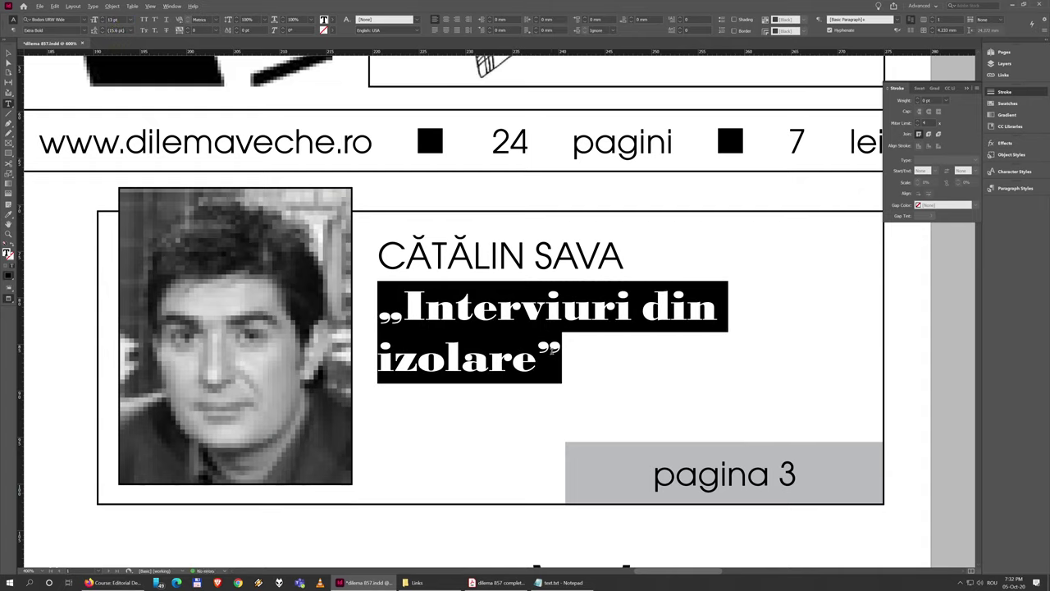
pyautogui.click(645, 299)
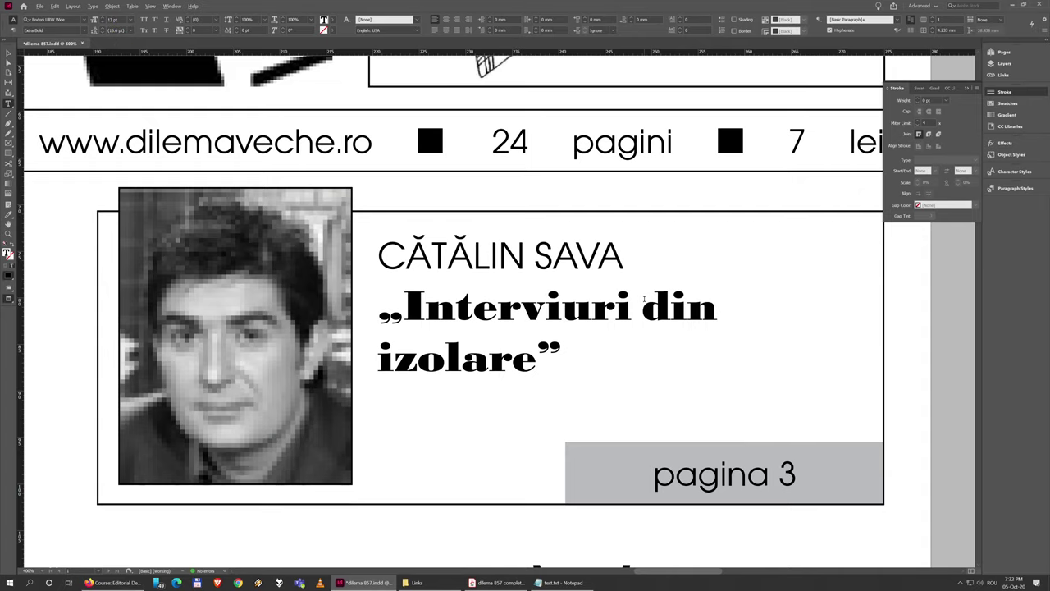
pyautogui.hotkey('shift', 'Return')
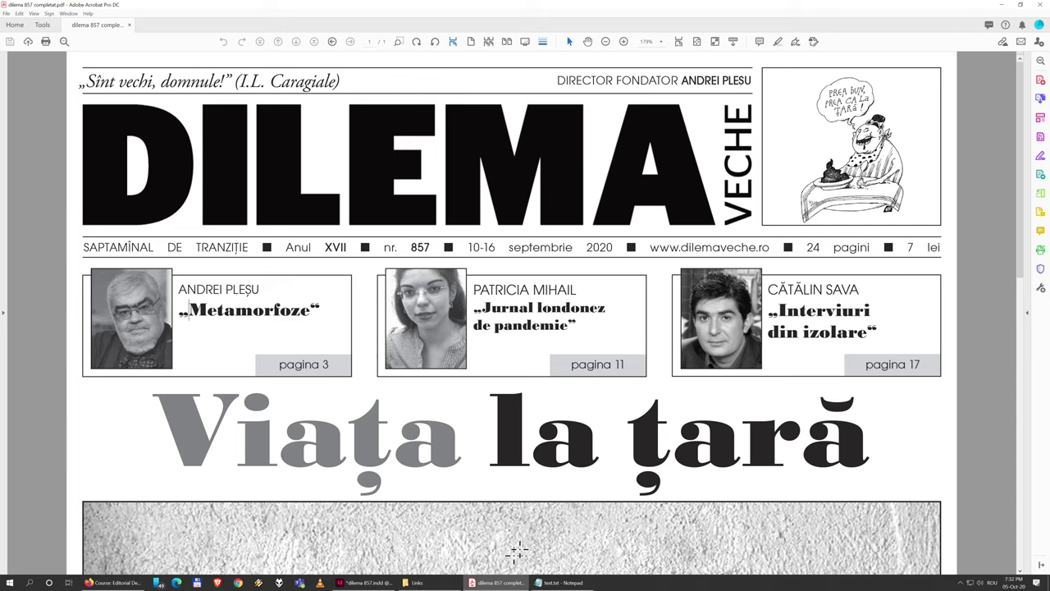
pyautogui.click(496, 583)
pyautogui.moveTo(768, 289); pyautogui.dragTo(873, 334)
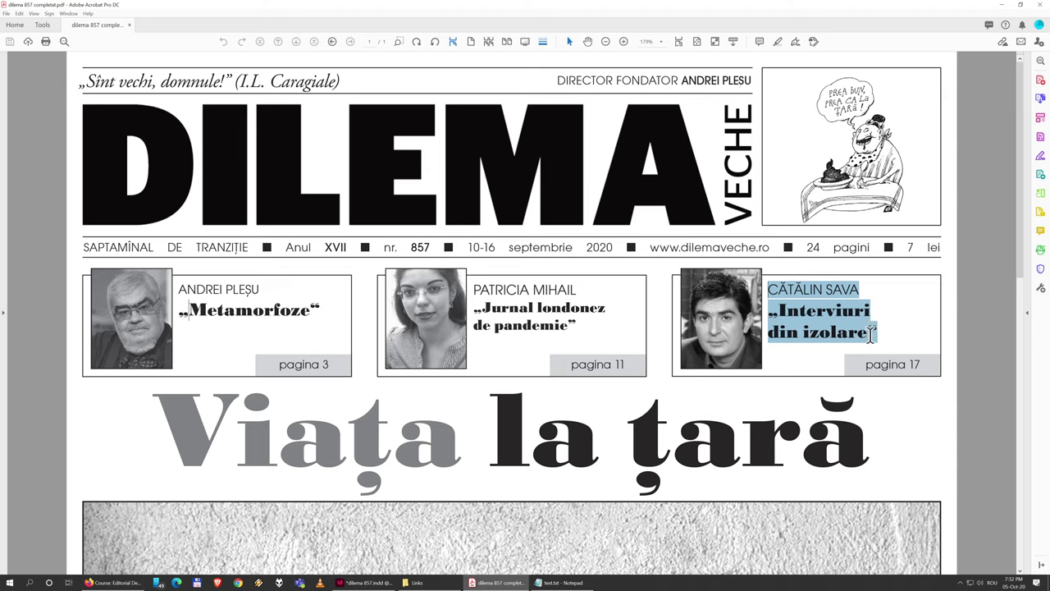
pyautogui.click(869, 332)
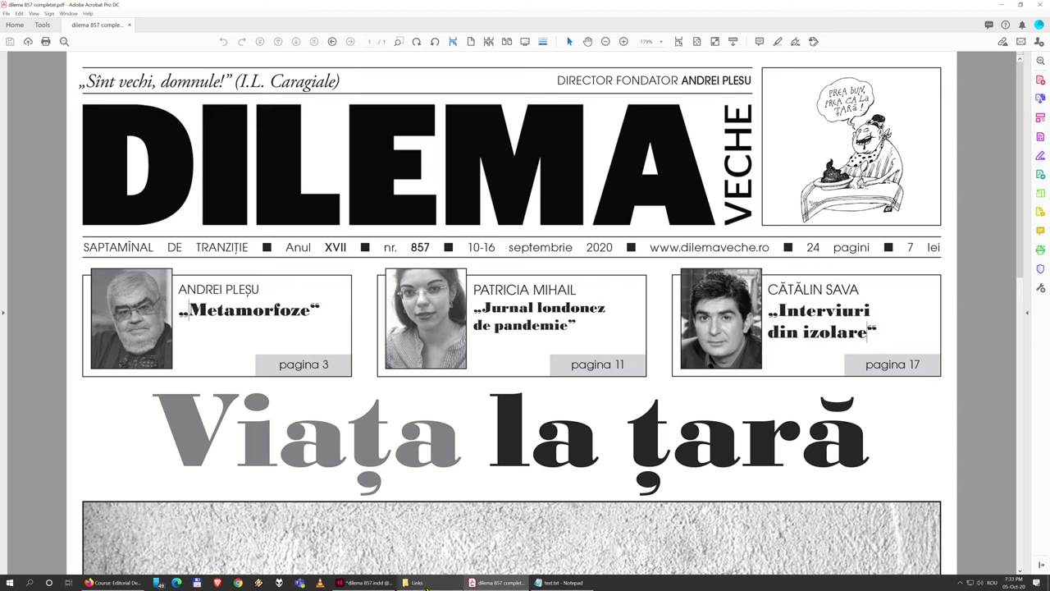
pyautogui.click(365, 582)
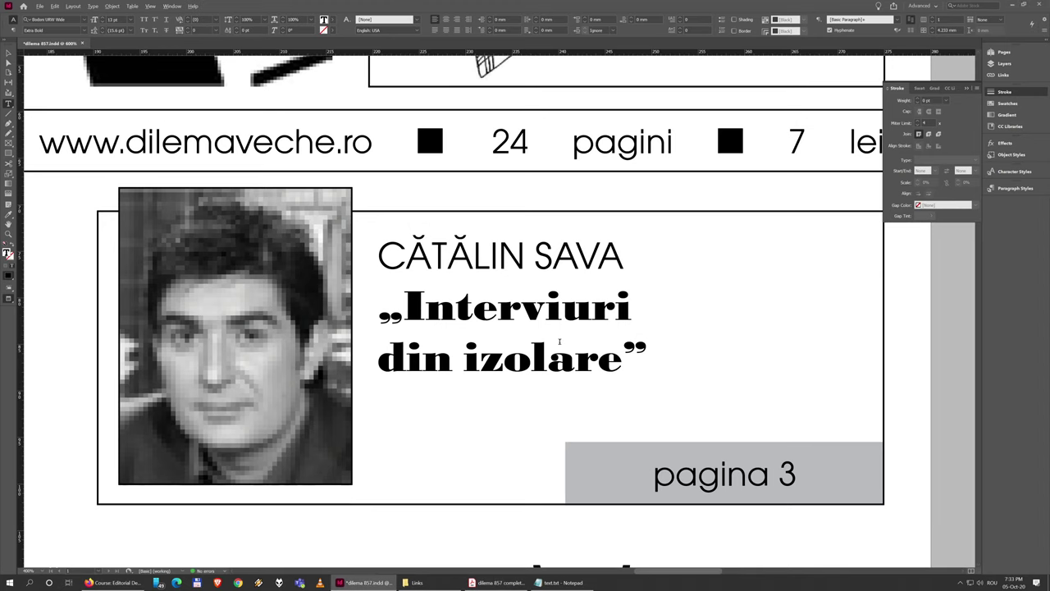
# Step: Change the page number in the third teaser's grey label to 17
pyautogui.click(8, 53)
pyautogui.click(678, 403)
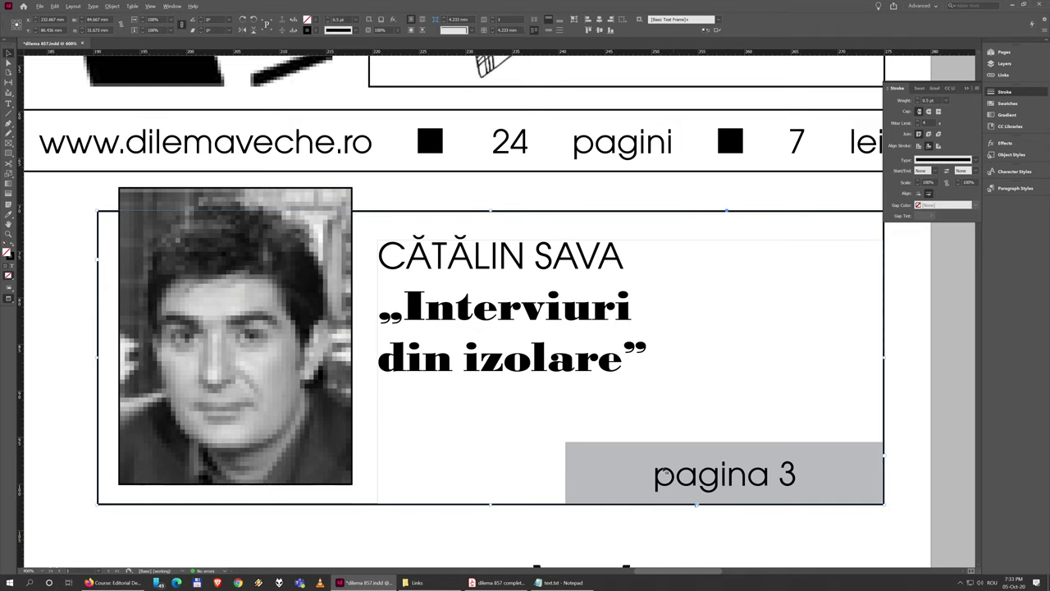
pyautogui.click(819, 457)
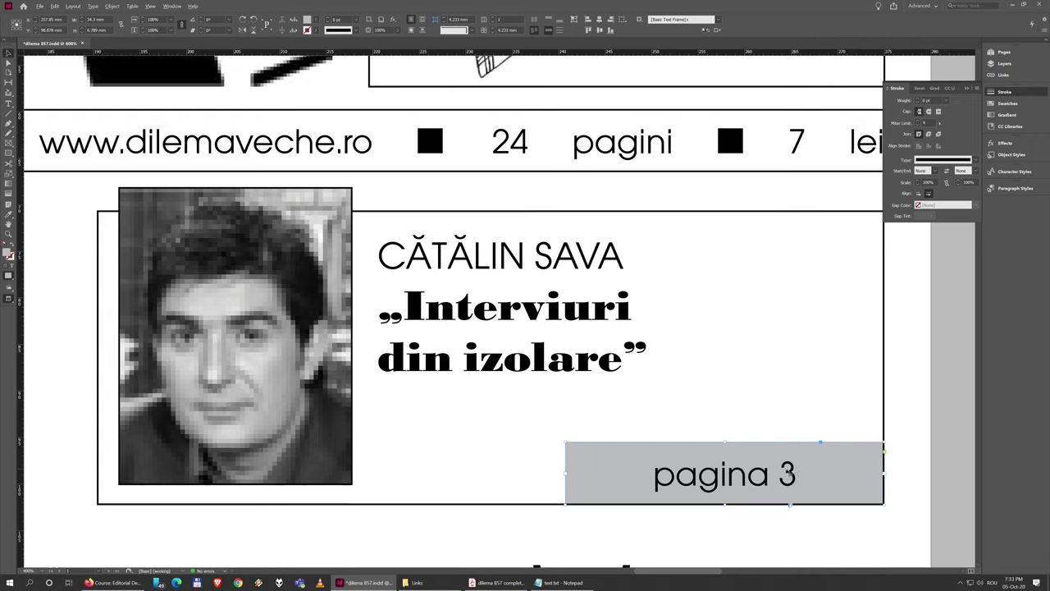
pyautogui.doubleClick(778, 473)
pyautogui.moveTo(779, 473); pyautogui.dragTo(800, 474)
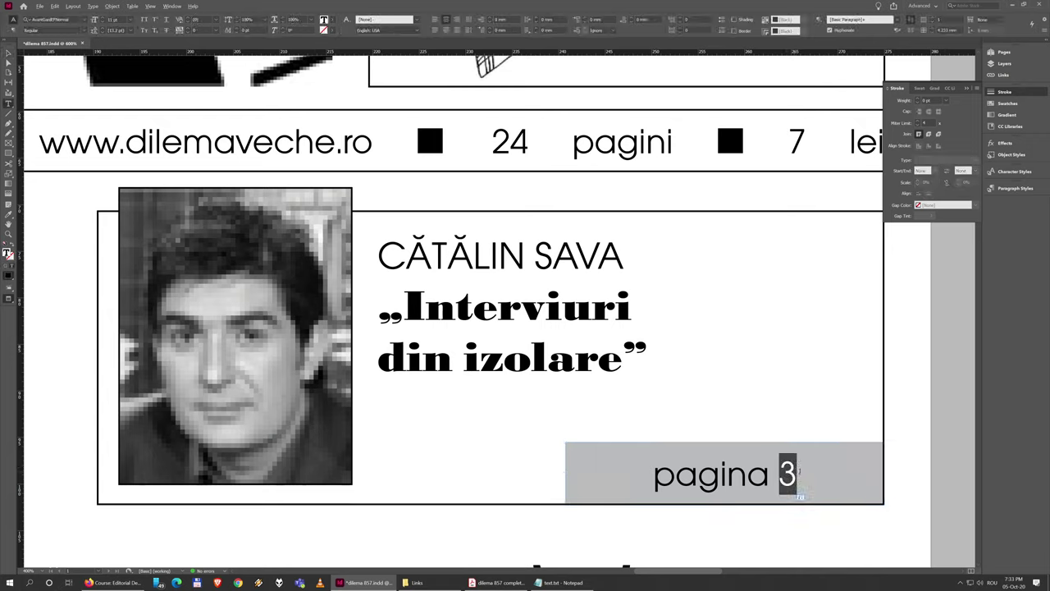
pyautogui.write('17')
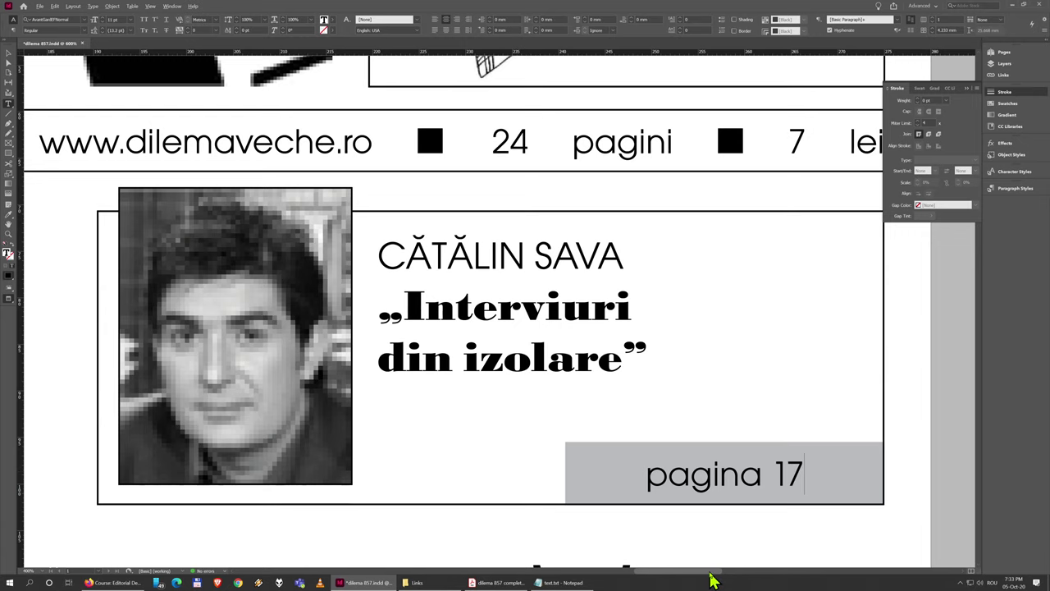
# Step: Change the page number in the middle teaser's grey label to 11
pyautogui.moveTo(709, 570); pyautogui.dragTo(638, 569)
pyautogui.click(543, 483)
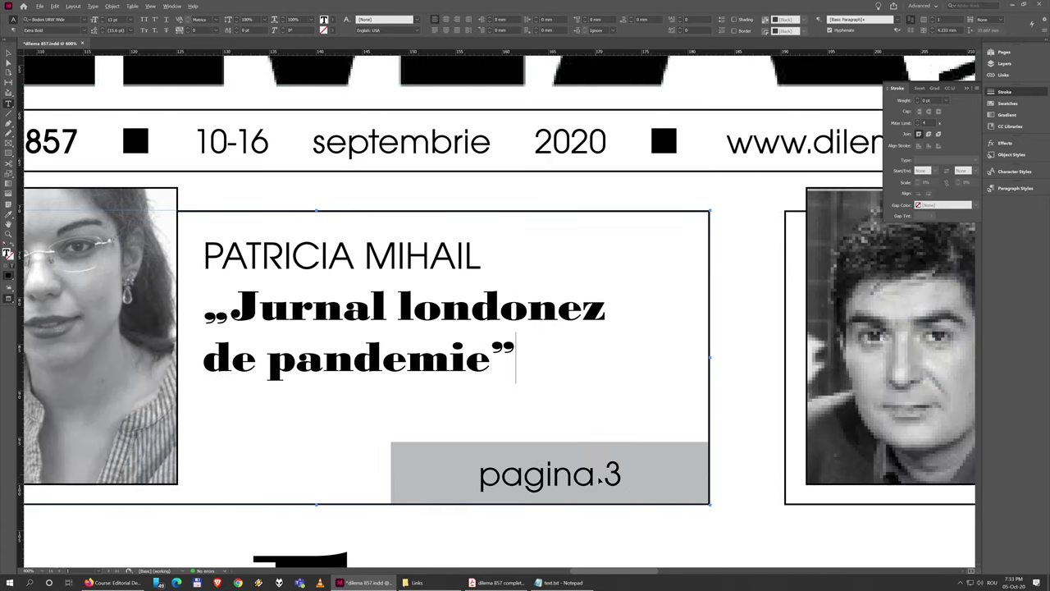
pyautogui.click(607, 477)
pyautogui.doubleClick(578, 474)
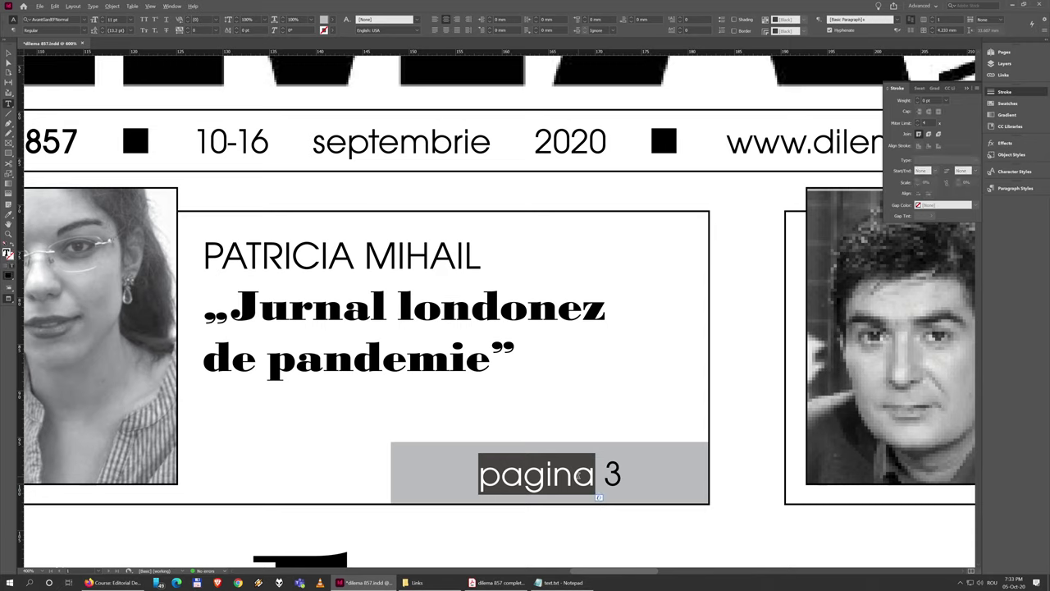
pyautogui.click(604, 474)
pyautogui.moveTo(605, 474); pyautogui.dragTo(628, 473)
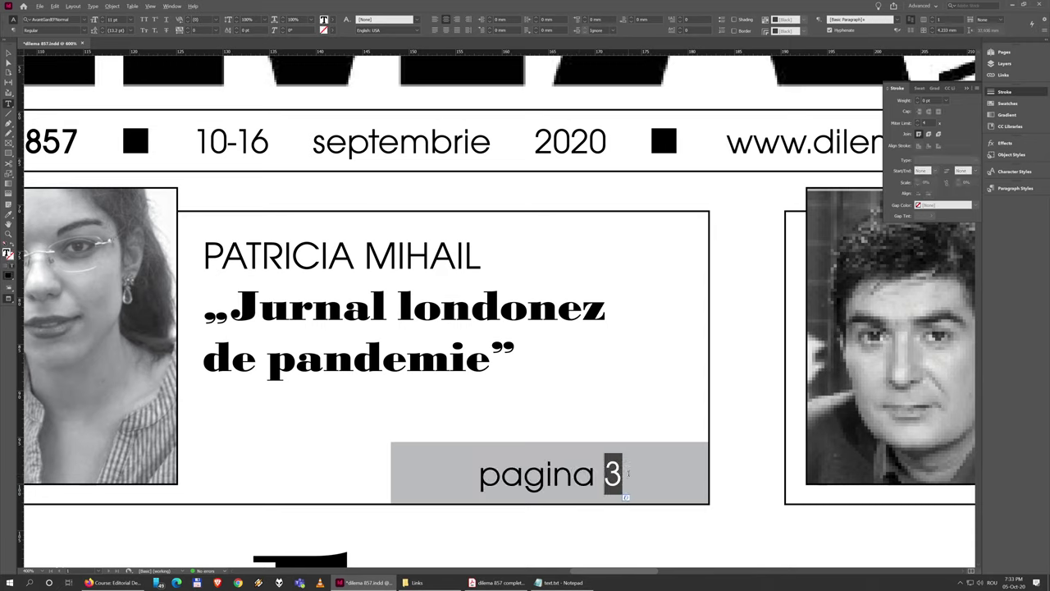
pyautogui.write('11')
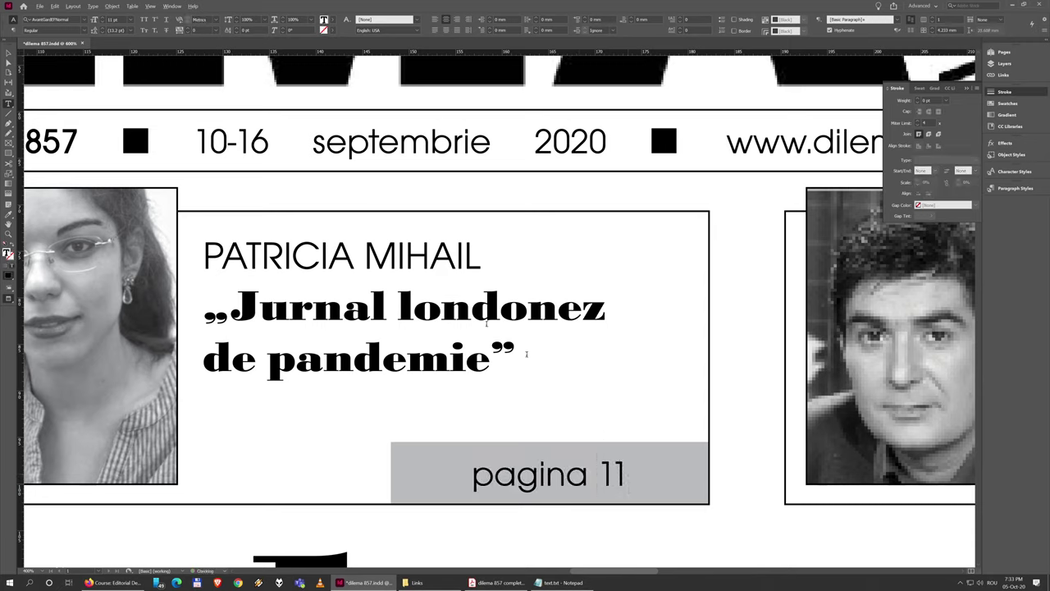
# Step: Deselect the middle teaser's page label and examine the masthead and three teasers in both preview and normal view with guides
pyautogui.press('Escape')
pyautogui.click(718, 347)
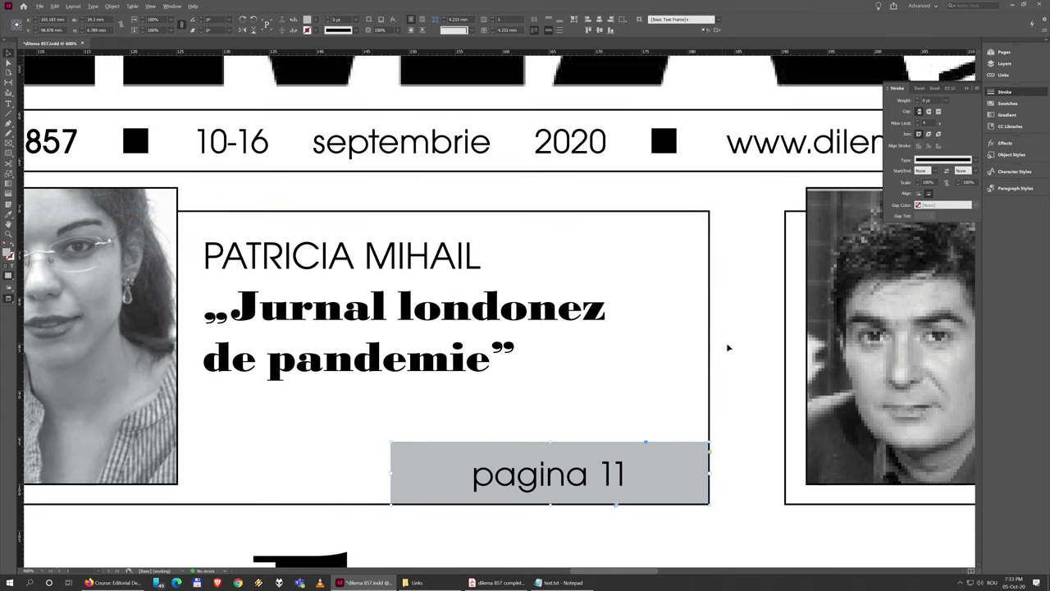
pyautogui.hotkey('ctrl', '0')
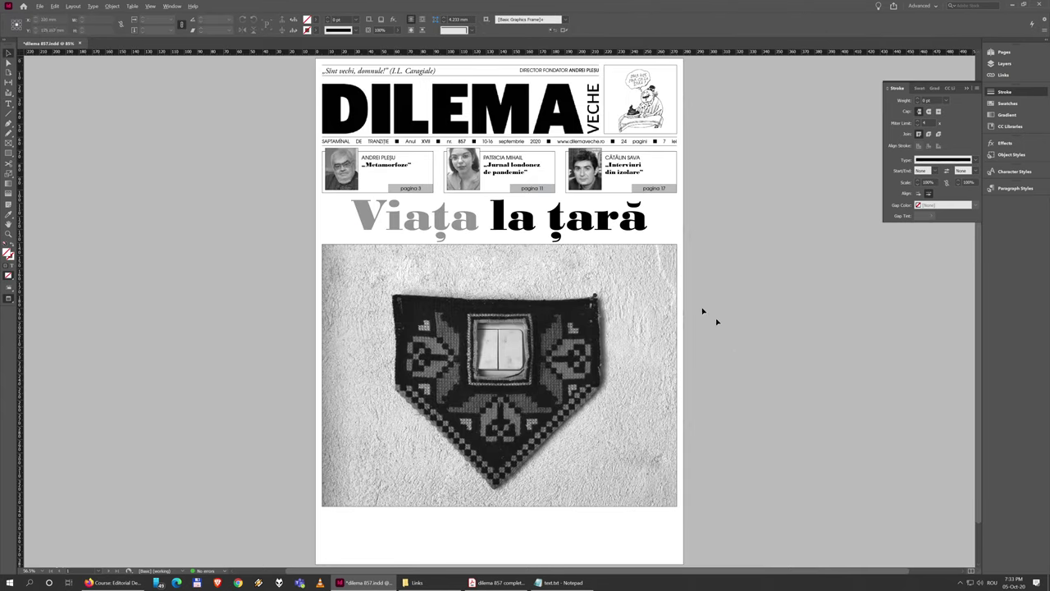
pyautogui.hotkey('ctrl', '=')
pyautogui.hotkey('ctrl', '=')
pyautogui.hotkey('ctrl', '=')
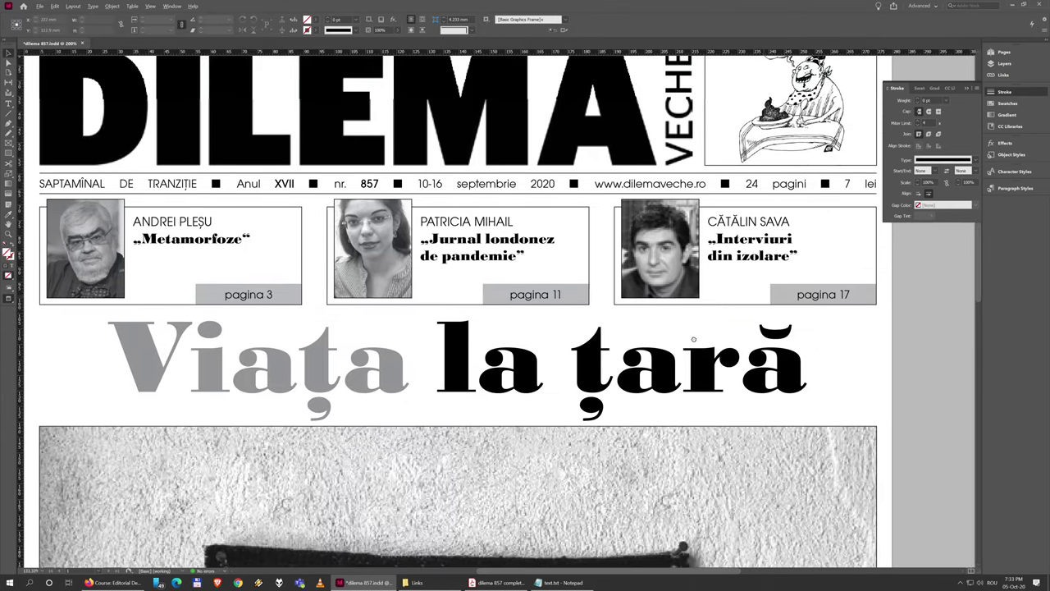
pyautogui.scroll(-1, 820, 330)
pyautogui.press('w')
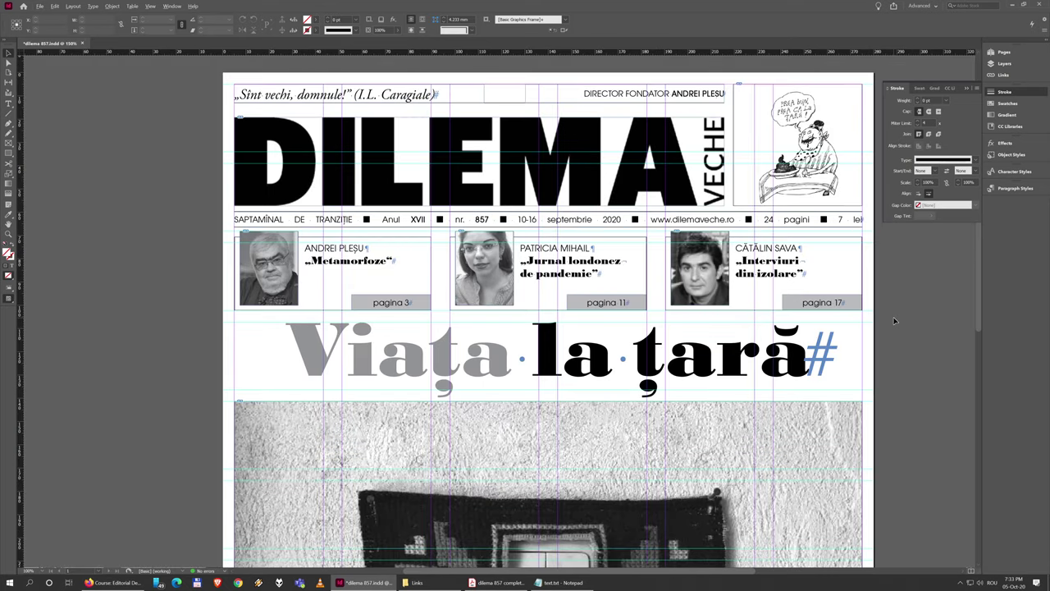
pyautogui.press('w')
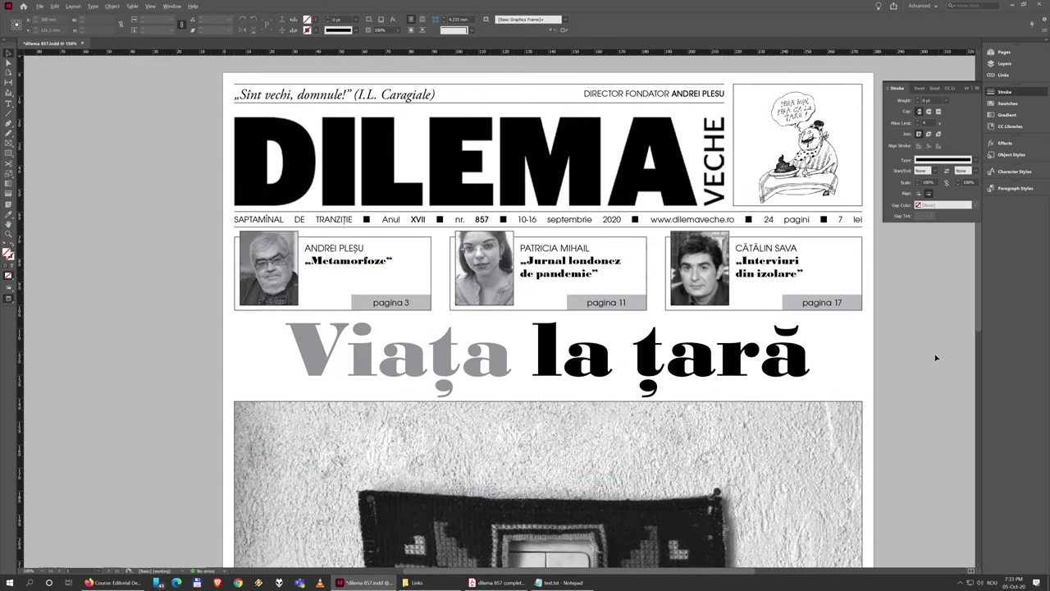
pyautogui.press('w')
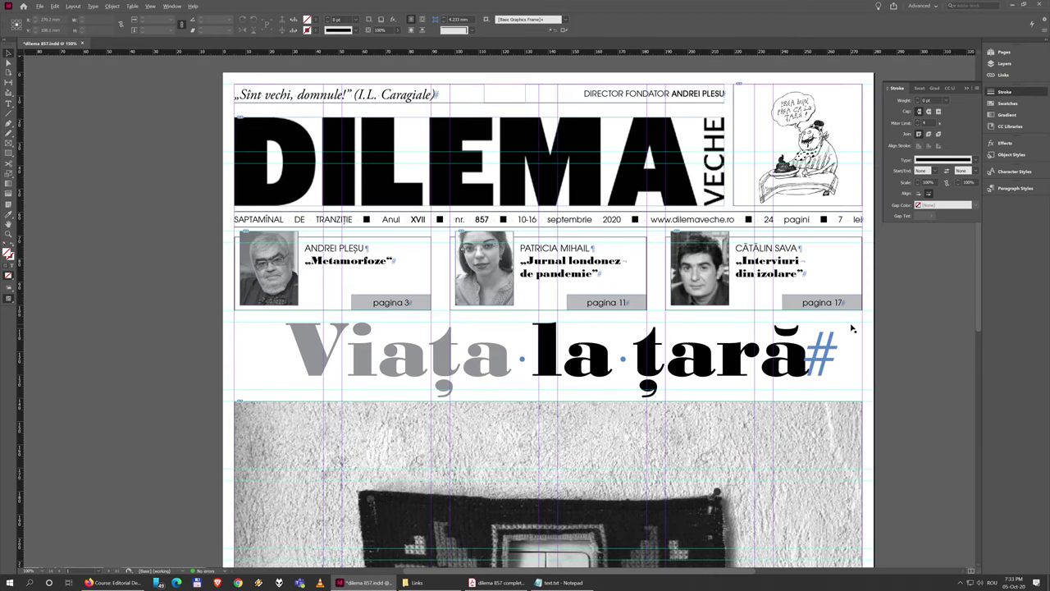